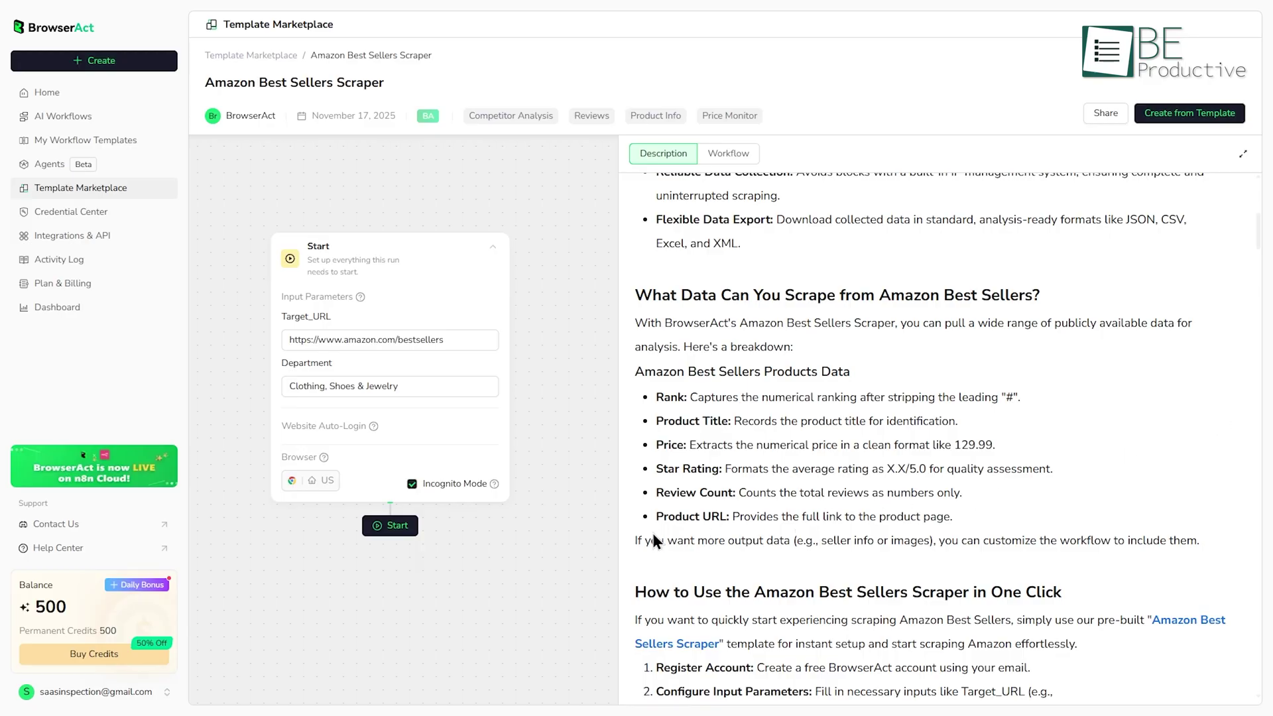
# Start a run of the Amazon Best Sellers Scraper template.
pyautogui.click(405, 527)
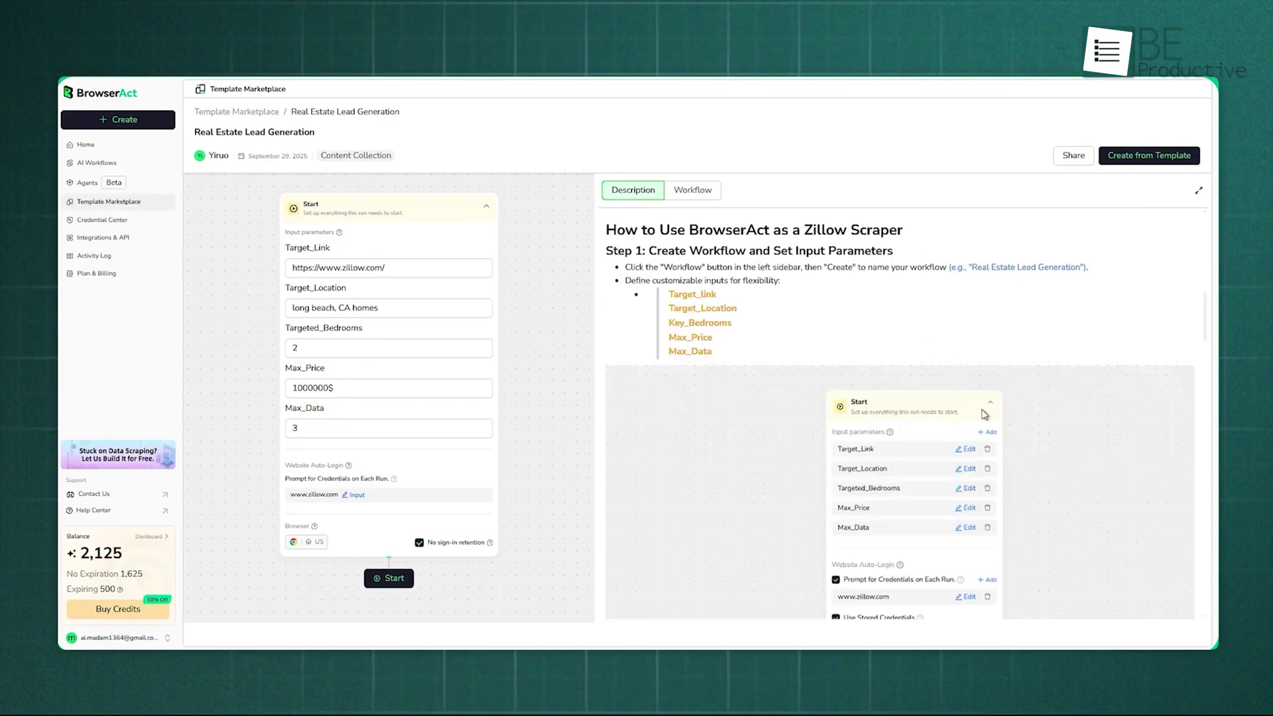
# Scroll through the Real Estate Lead Generation template's description.
pyautogui.scroll(-20, 984, 414)
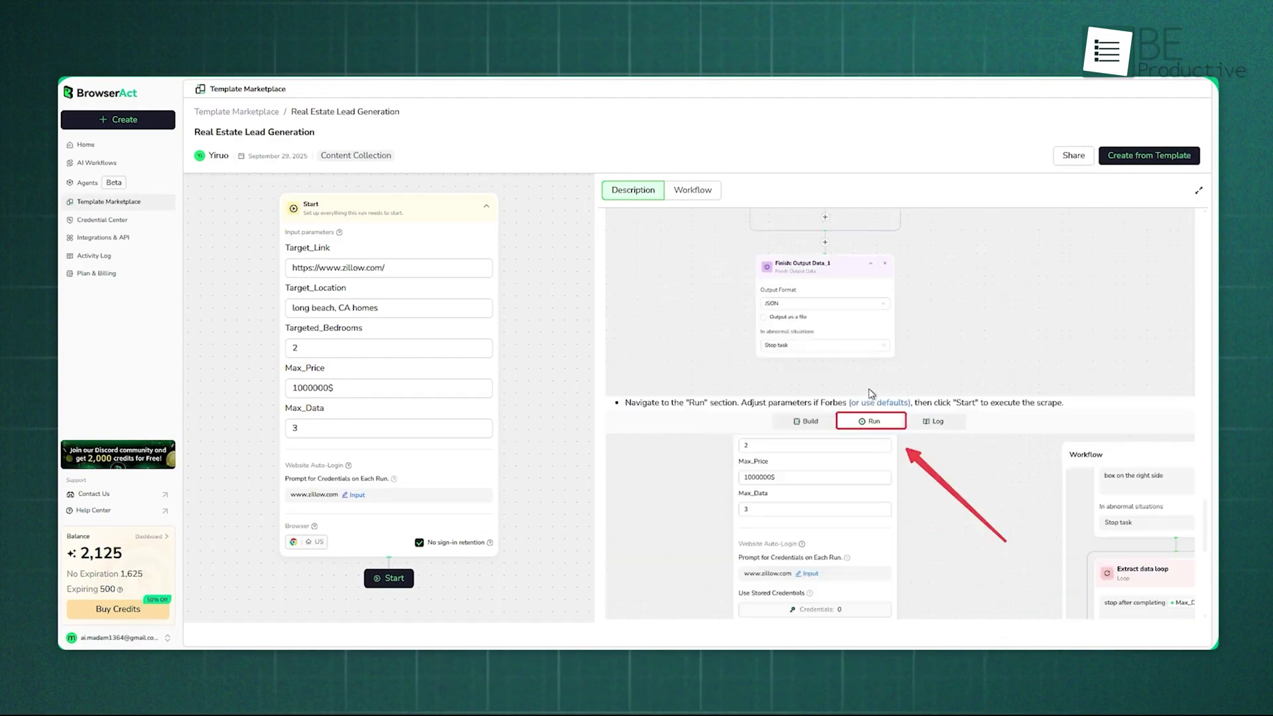
pyautogui.scroll(20, 871, 393)
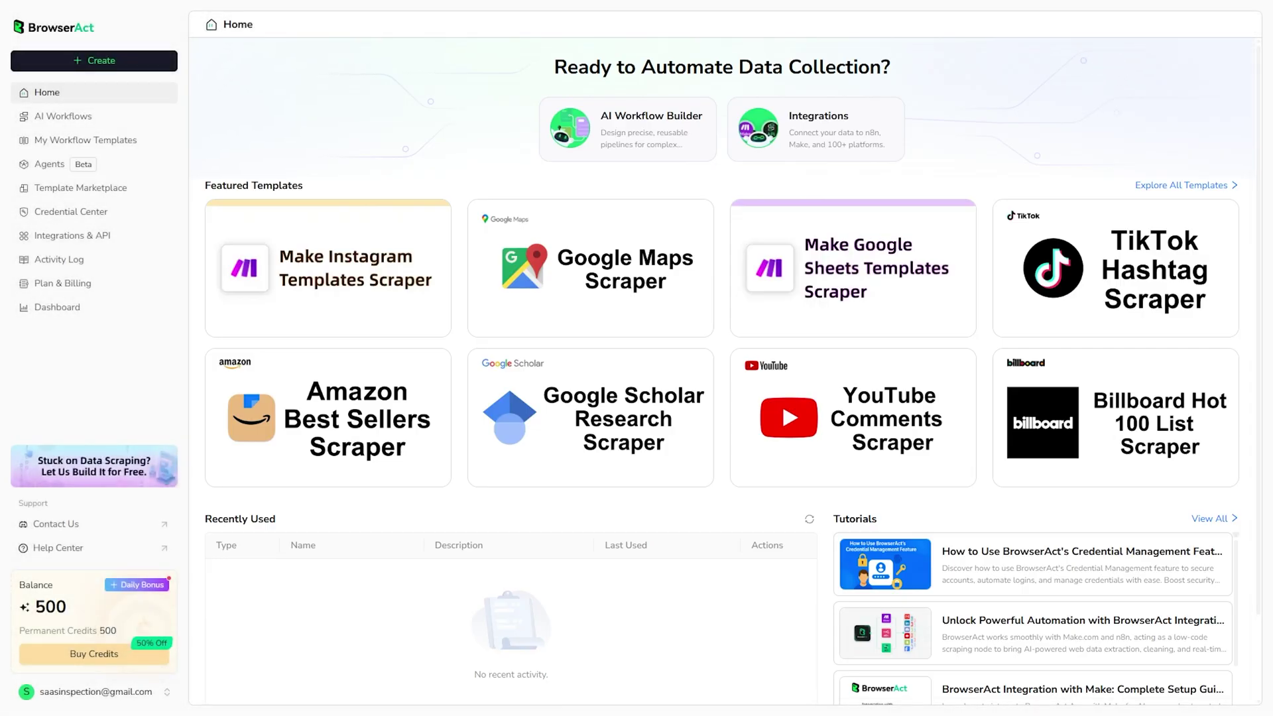
# Open the Google Maps Scraper template with its Los Angeles restaurant inputs.
pyautogui.click(630, 307)
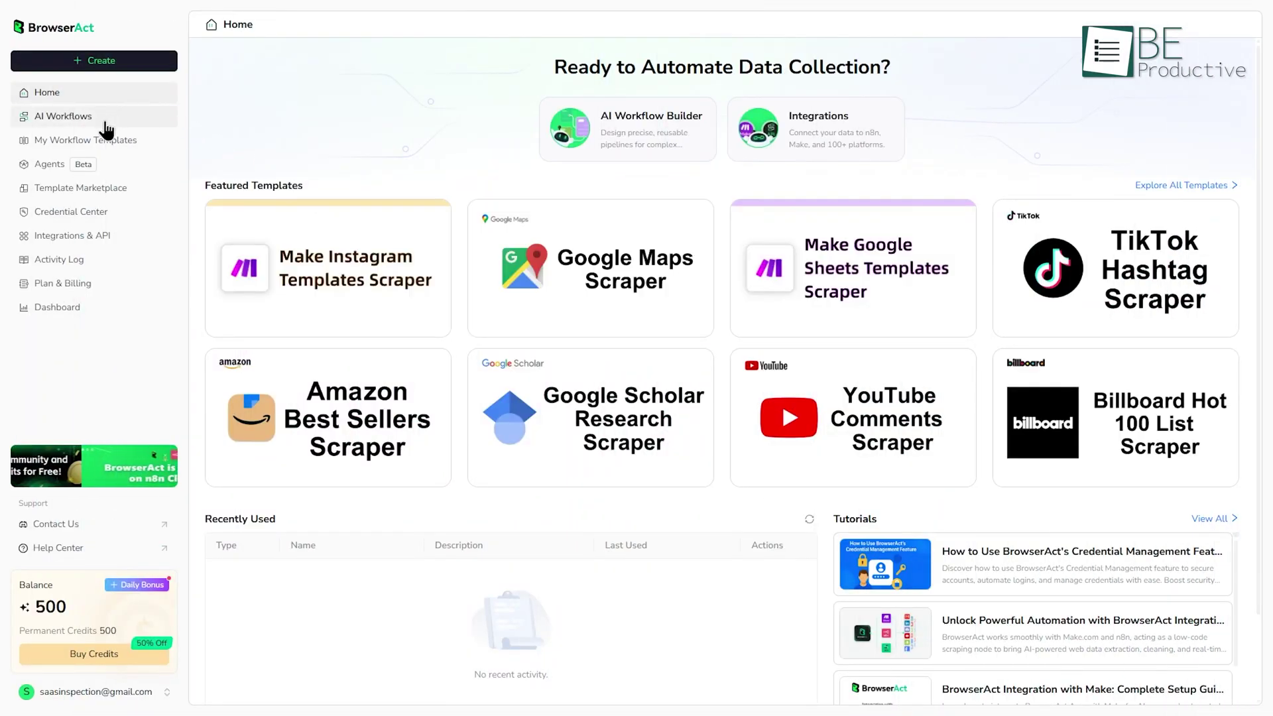
# Switch to the AI Workflows page listing the Recommended scrapers.
pyautogui.click(105, 122)
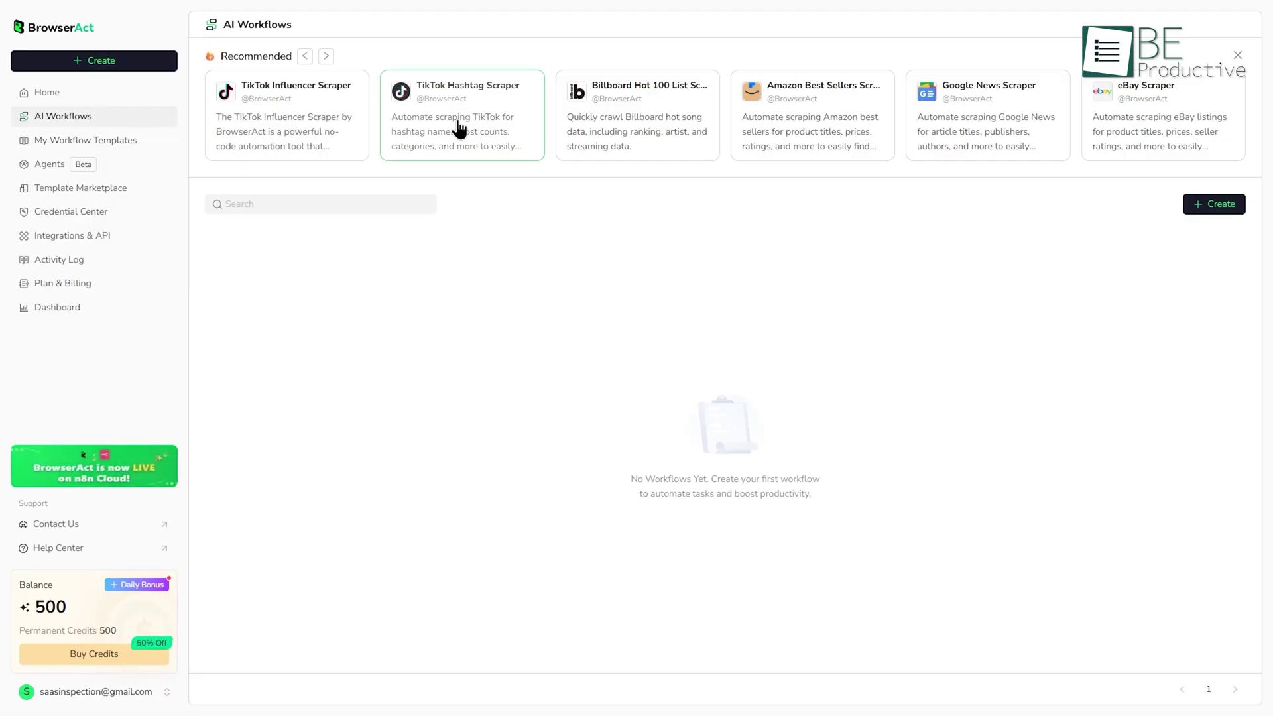
# Run the Amazon Best Sellers Scraper and scroll through its output_data CSV of products.
pyautogui.click(781, 119)
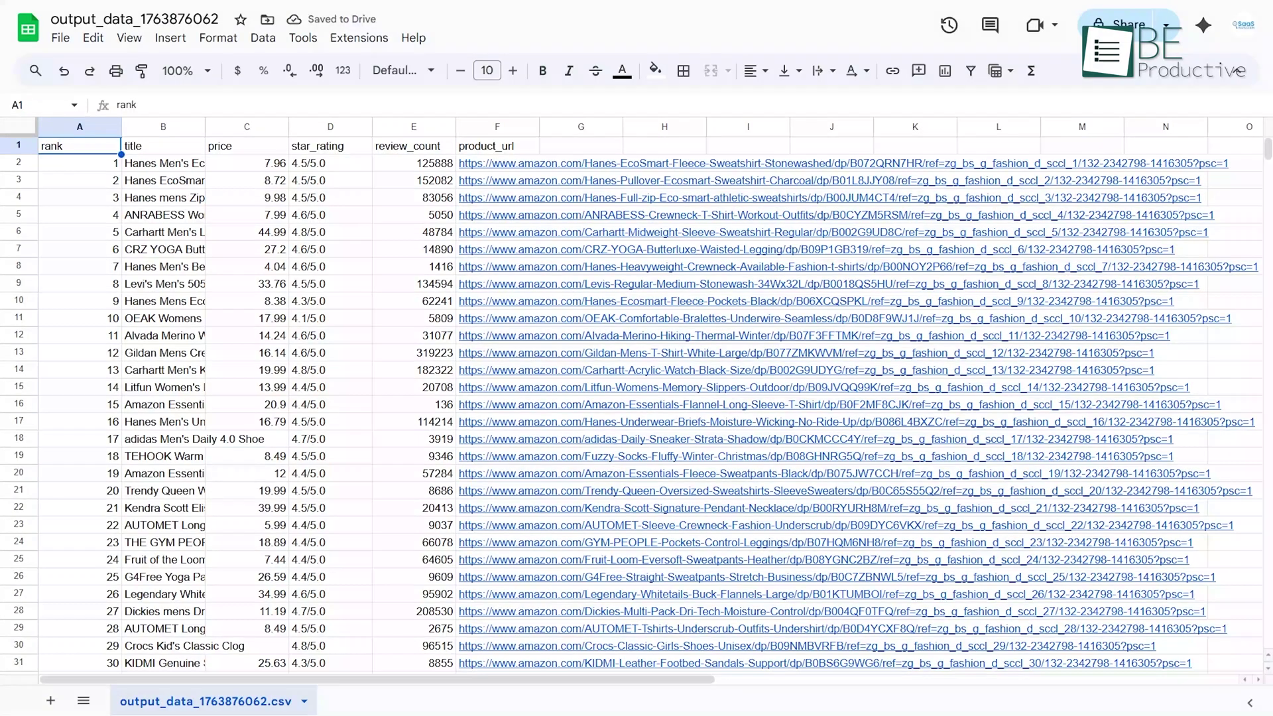
pyautogui.scroll(-20, 1041, 368)
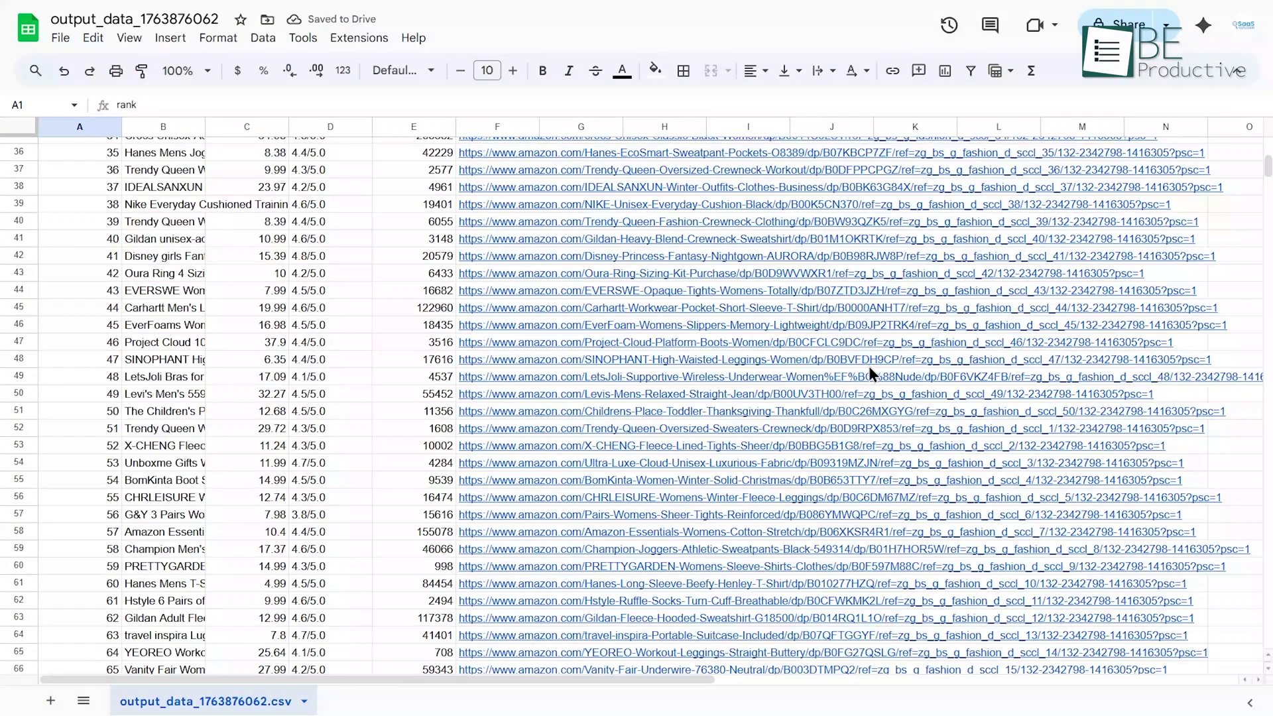
pyautogui.scroll(-10, 868, 367)
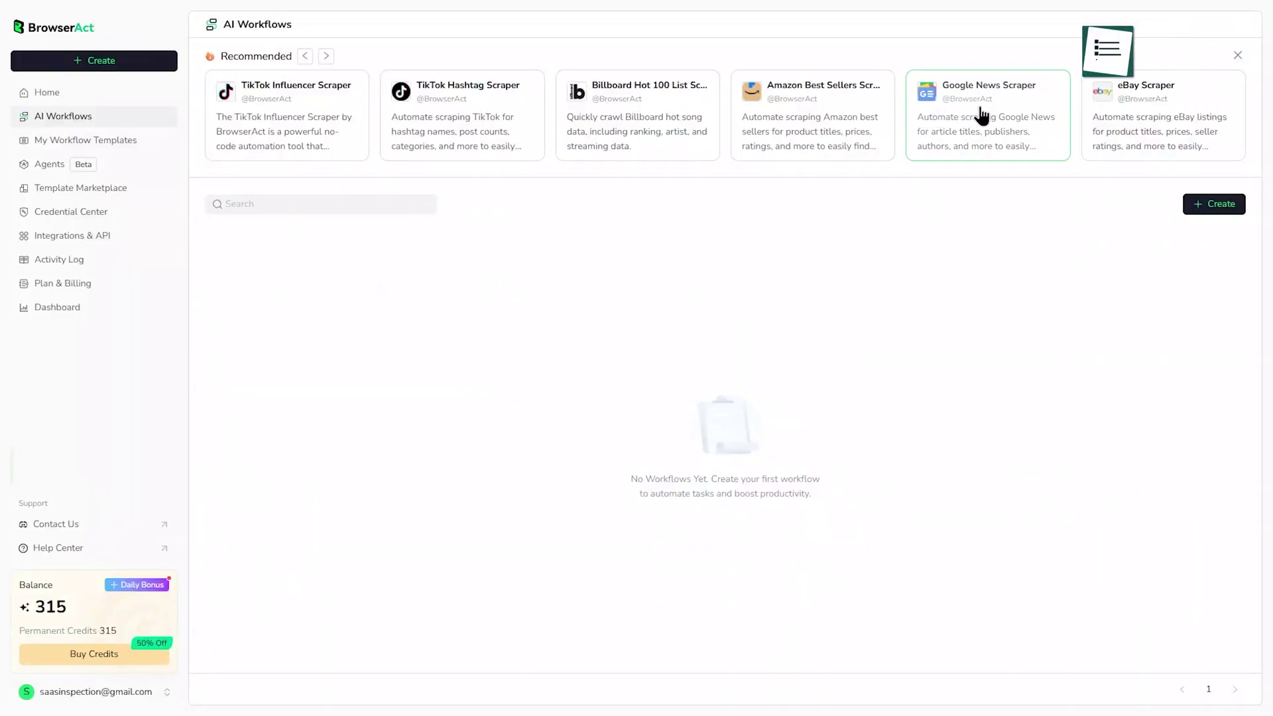
# Open the Google News Scraper template and start its run.
pyautogui.click(981, 116)
pyautogui.click(395, 405)
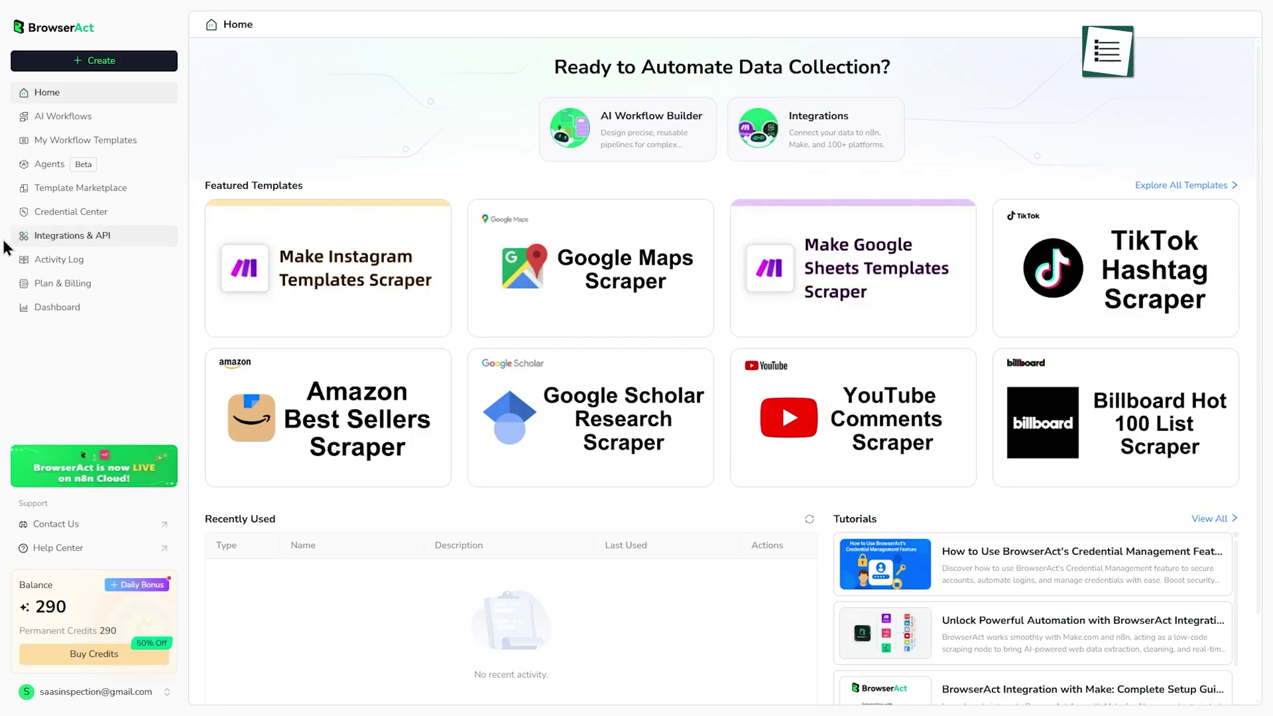
# From the Agents page, begin a new agent named 'My Agent'.
pyautogui.click(48, 166)
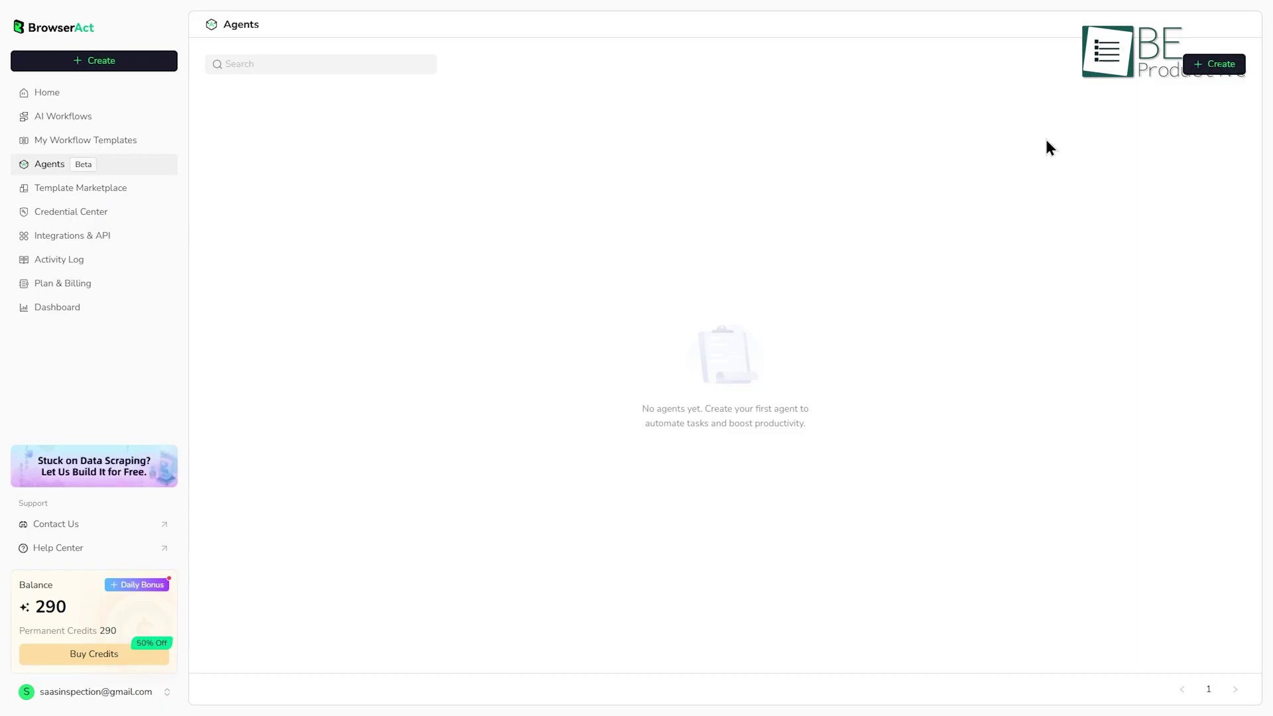
pyautogui.click(1210, 72)
pyautogui.click(734, 128)
pyautogui.write('My Age')
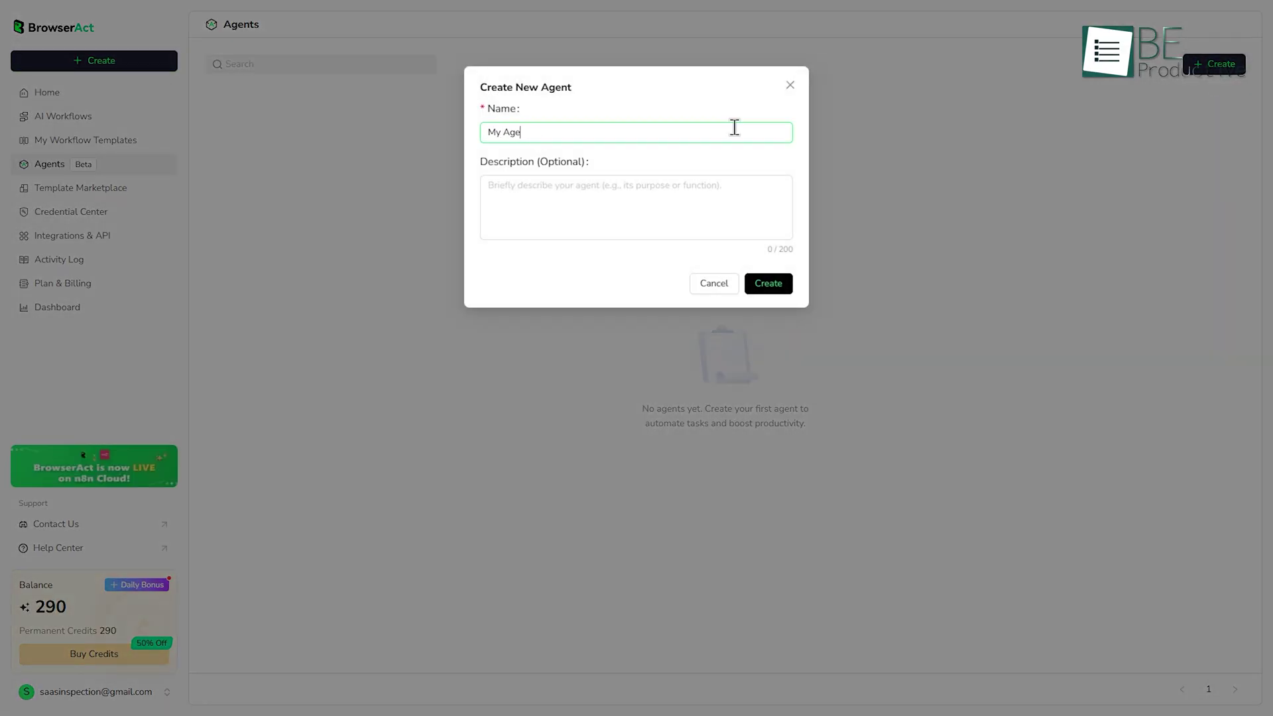
pyautogui.write('nt')
pyautogui.click(723, 213)
# Create the agent described as 'This agent is for scraping the amazon', then enter 'This agent srcaps amazon tech products'.
pyautogui.write('This agent is for scraping the ')
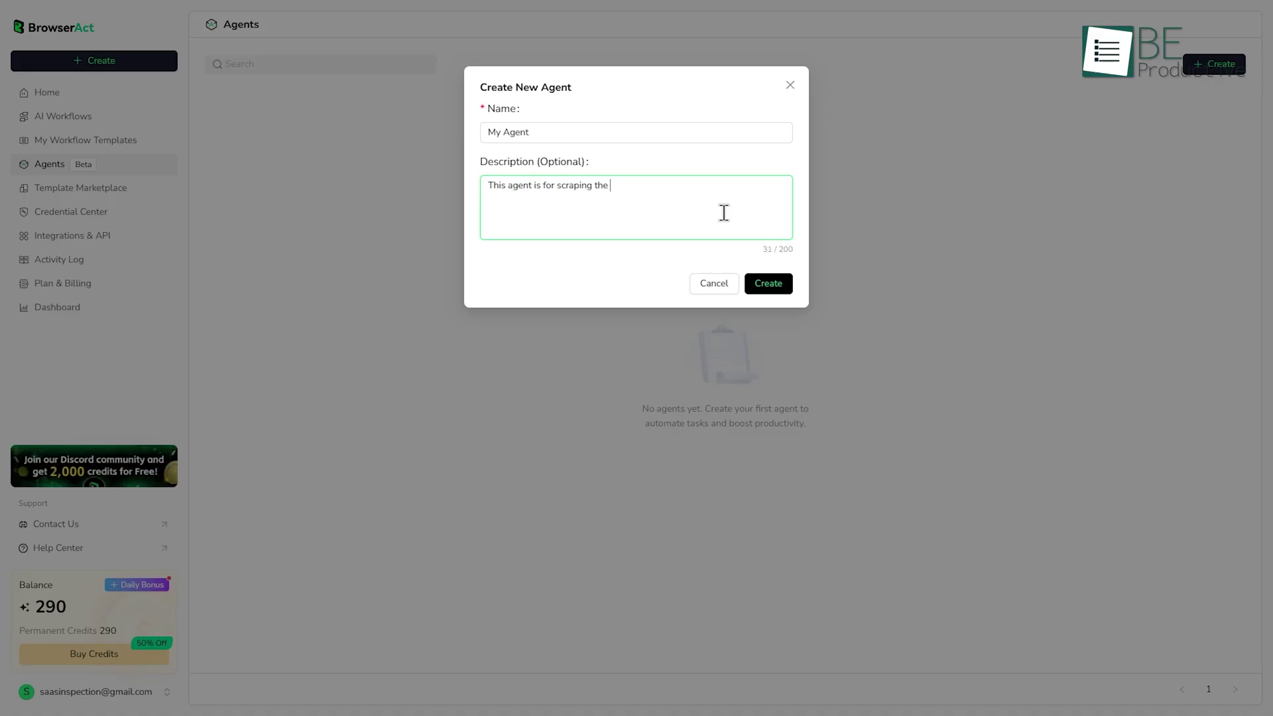
pyautogui.write('amazon')
pyautogui.click(762, 283)
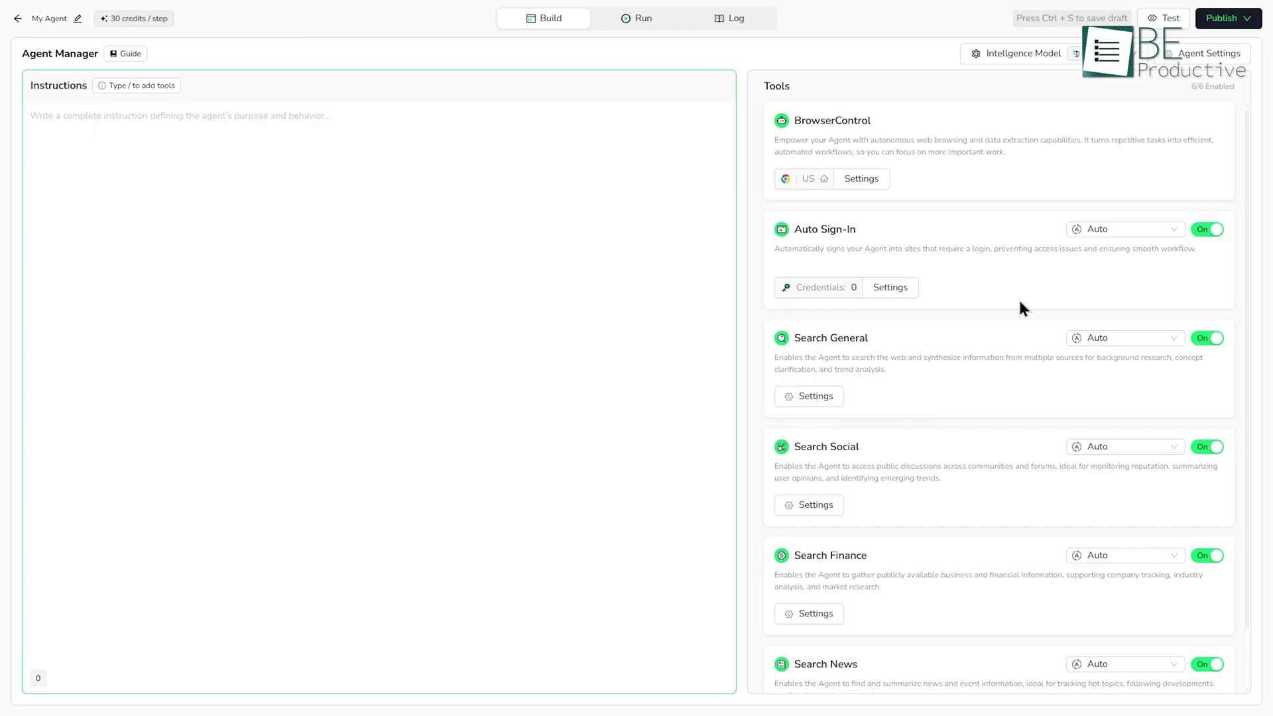
pyautogui.scroll(-1, 1020, 308)
pyautogui.write('This agent srcaps amazon tech products')
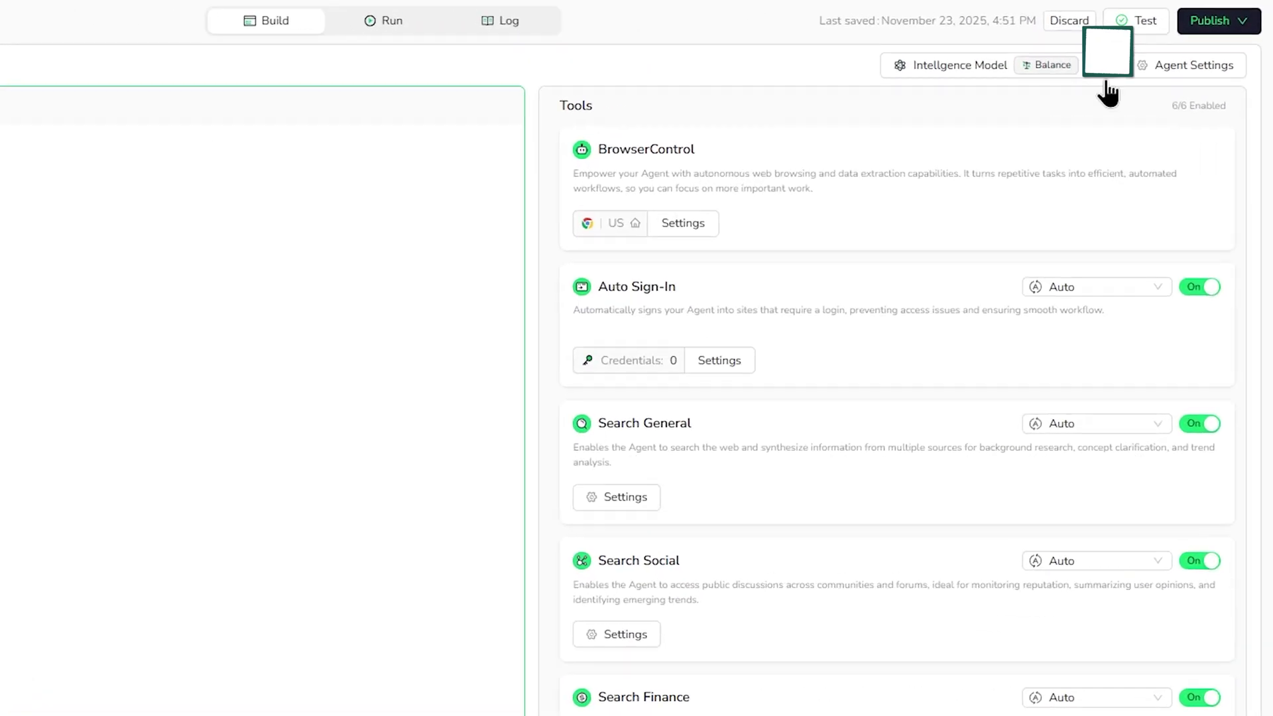
# Keep the Intelligence Model and set the agent's execution style to Precise.
pyautogui.click(1103, 53)
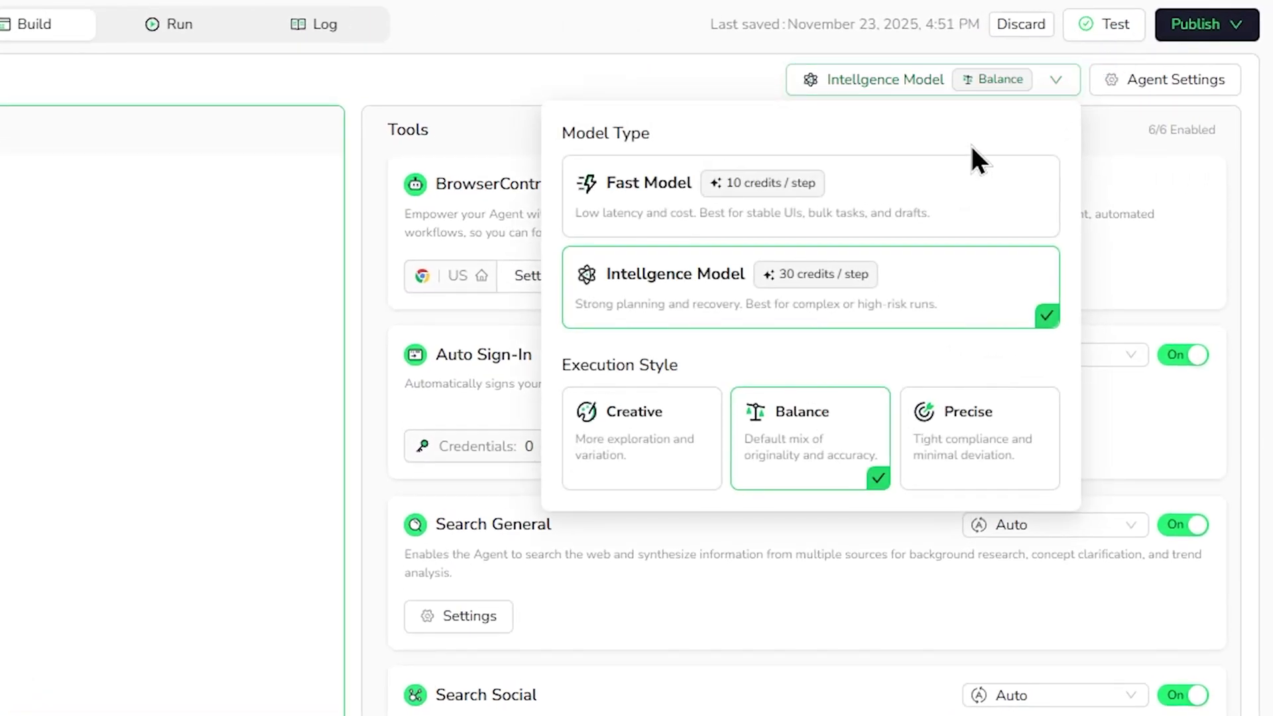
pyautogui.click(993, 126)
pyautogui.click(1060, 183)
pyautogui.click(935, 441)
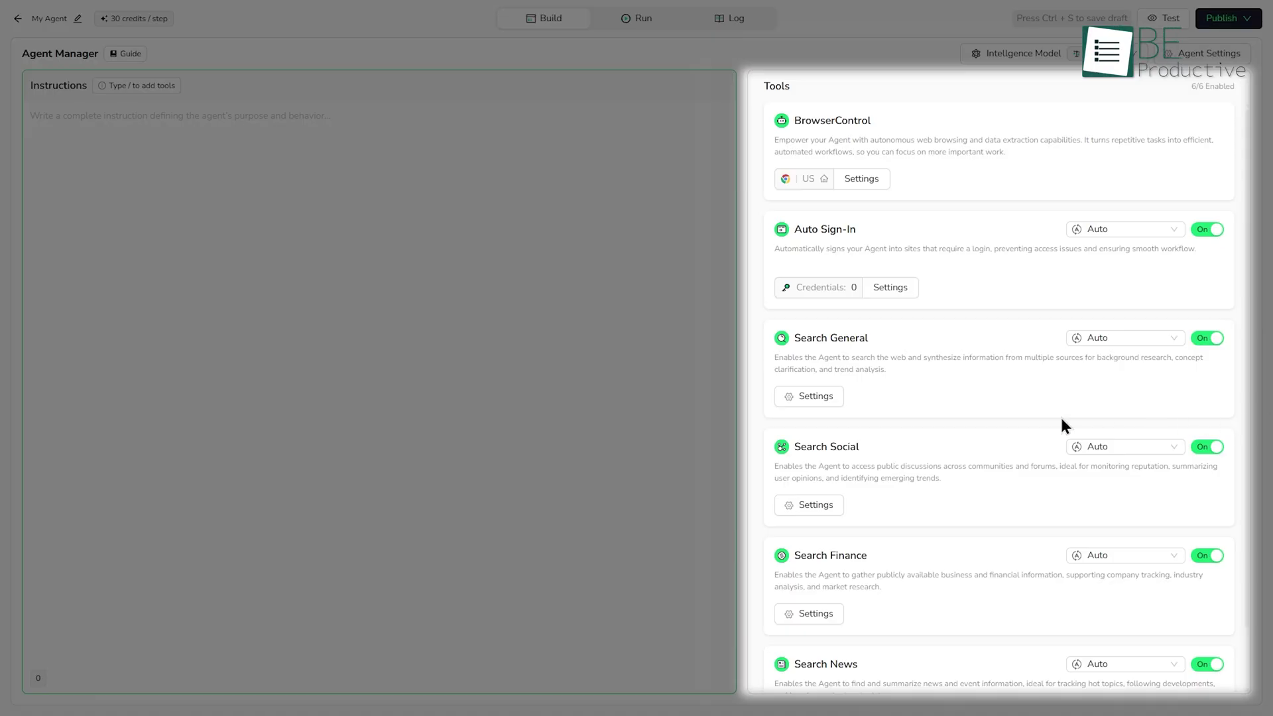
pyautogui.scroll(-1, 853, 381)
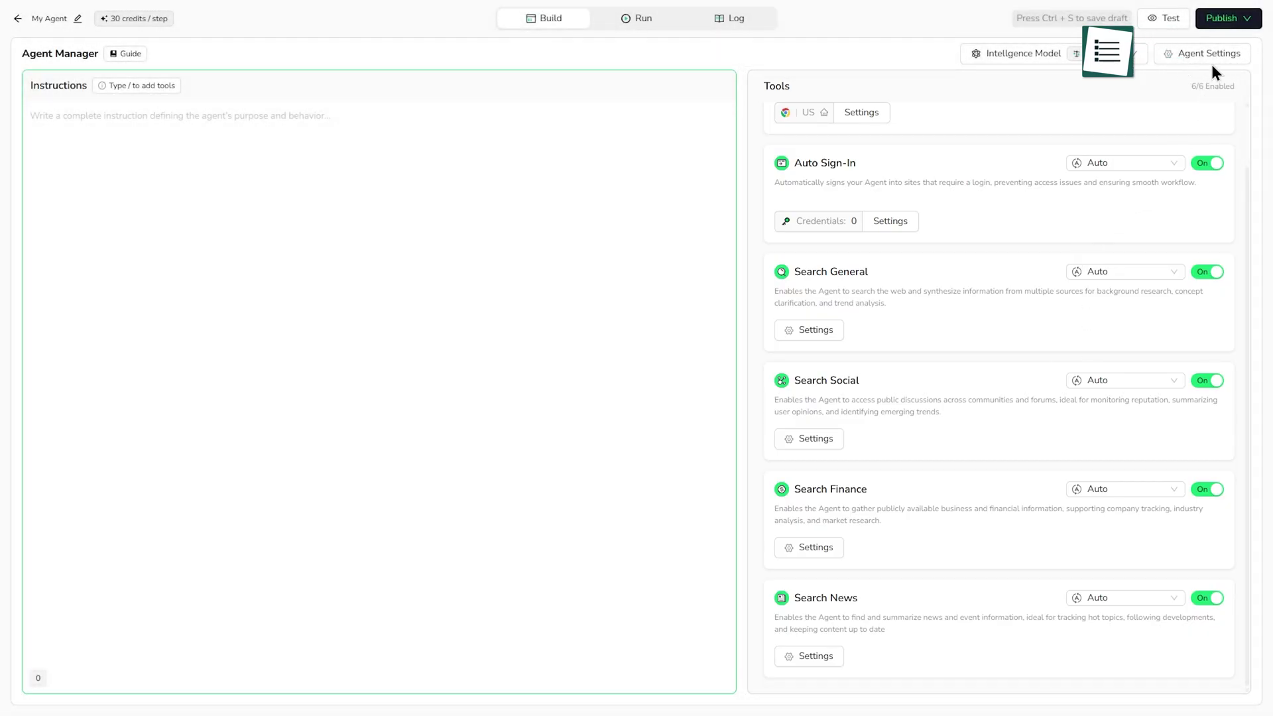
# Set Max Run Steps to 100, adjust Retry Delay, and add instructions 'This agent srcaps amazon tech products'.
pyautogui.click(1213, 59)
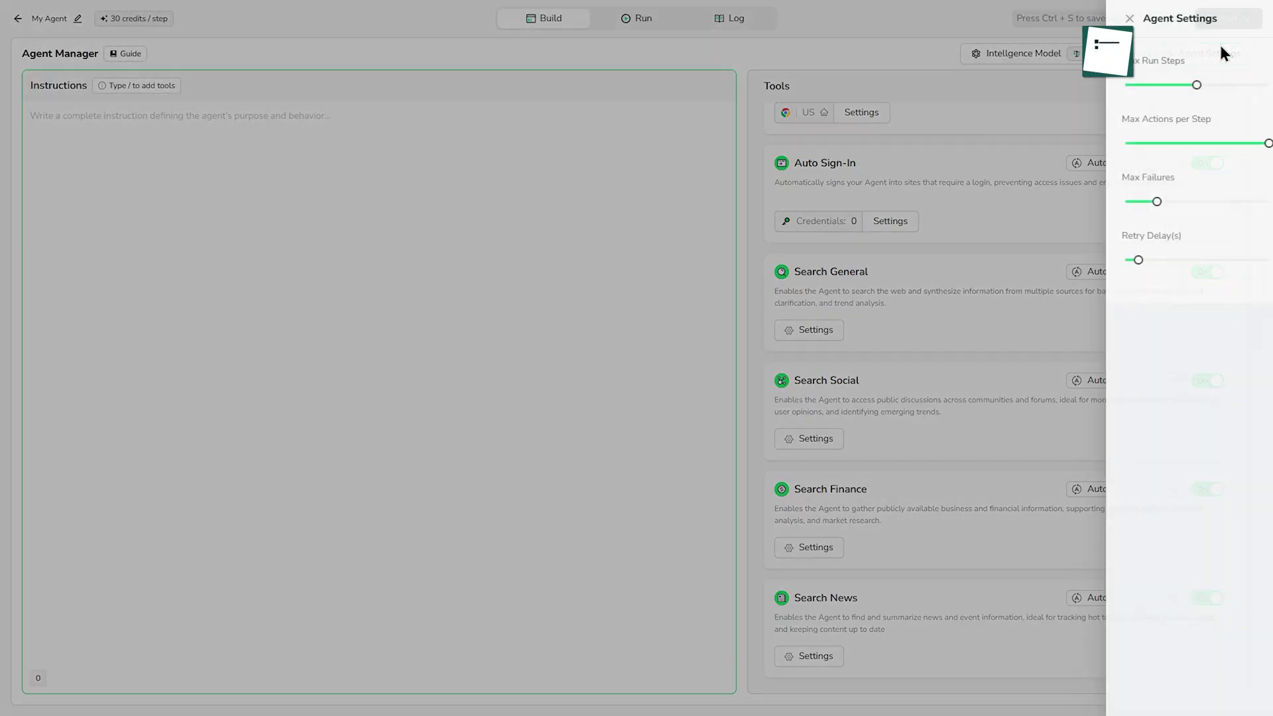
pyautogui.moveTo(1113, 87)
pyautogui.moveTo(1113, 86)
pyautogui.mouseDown()
pyautogui.moveTo(1125, 89)
pyautogui.moveTo(1114, 93)
pyautogui.mouseUp()
pyautogui.moveTo(1056, 263); pyautogui.dragTo(1065, 268)
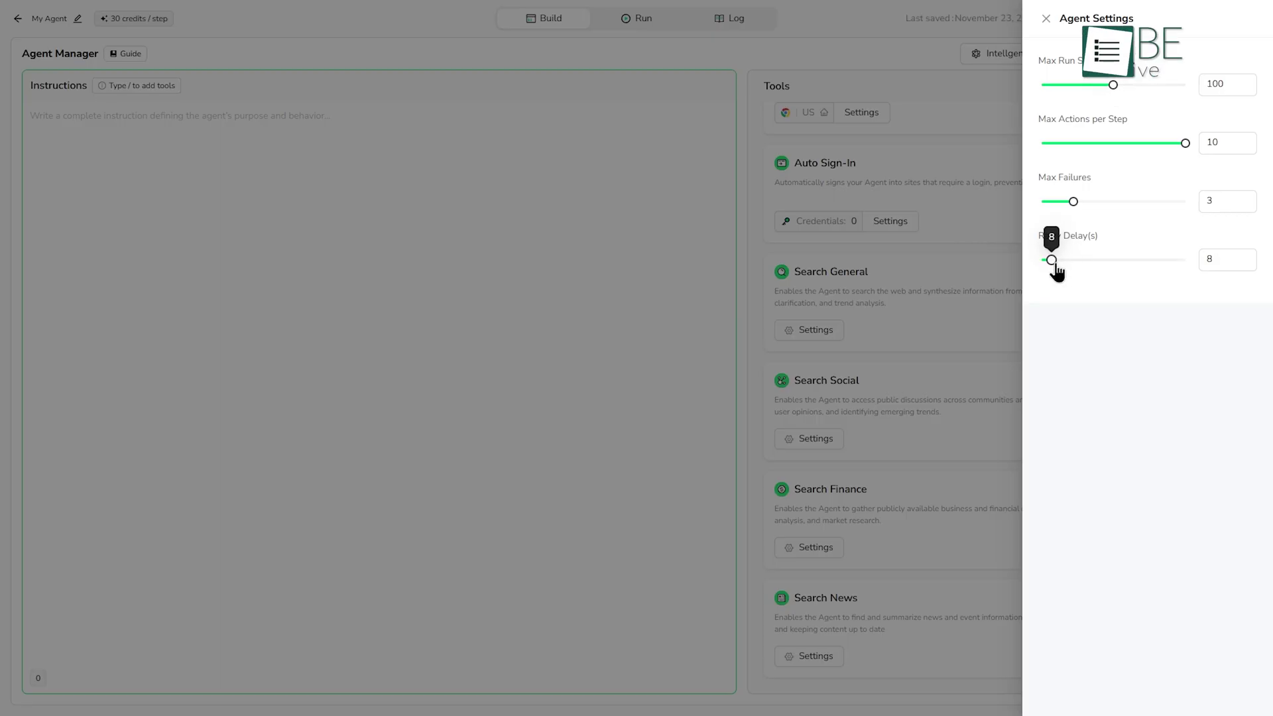
pyautogui.click(931, 420)
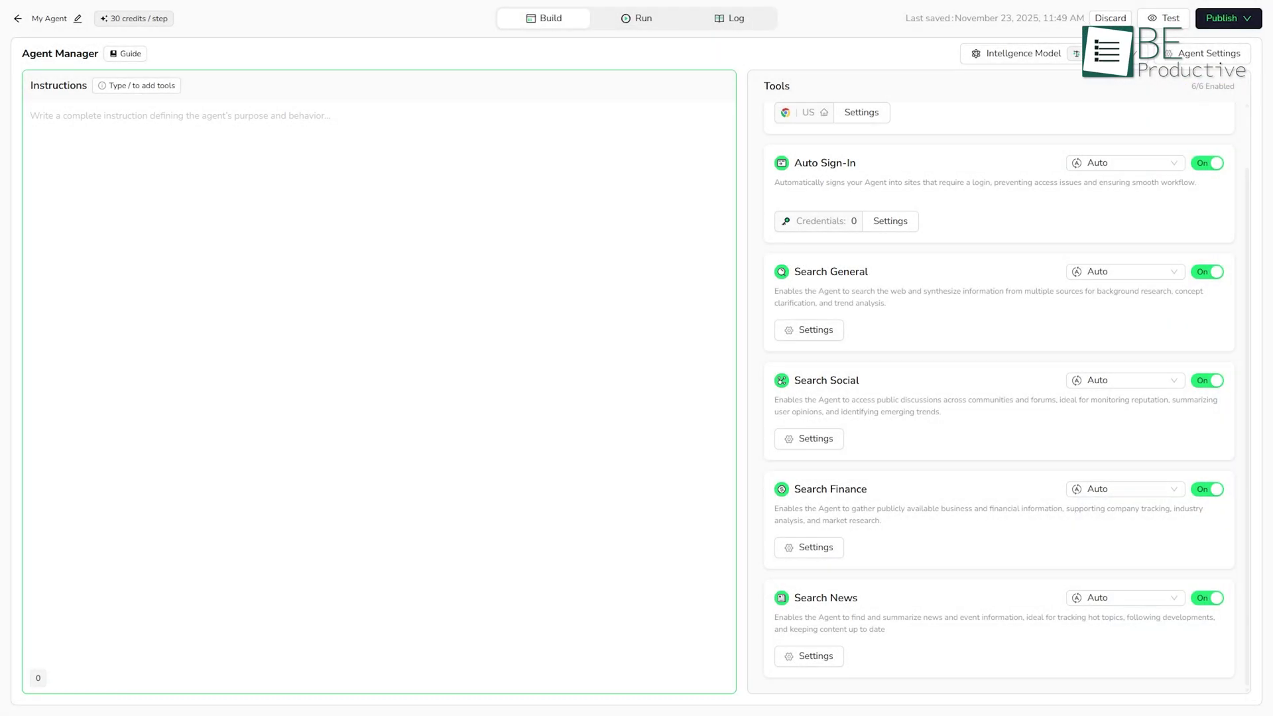
pyautogui.click(476, 165)
pyautogui.write('This agent srcaps amazon tech products')
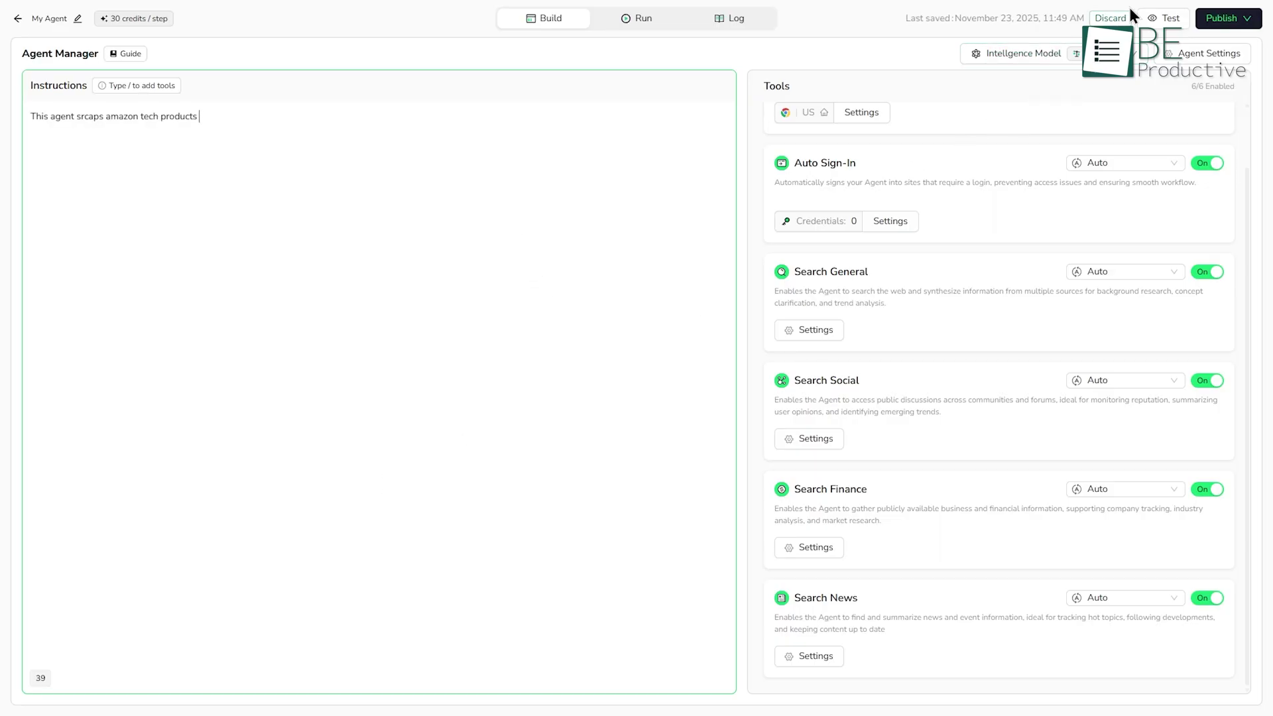
# Test the agent with a pasted Amazon tech products request, then publish it as a new version.
pyautogui.click(1159, 20)
pyautogui.write('scrap best selling amazon tech products')
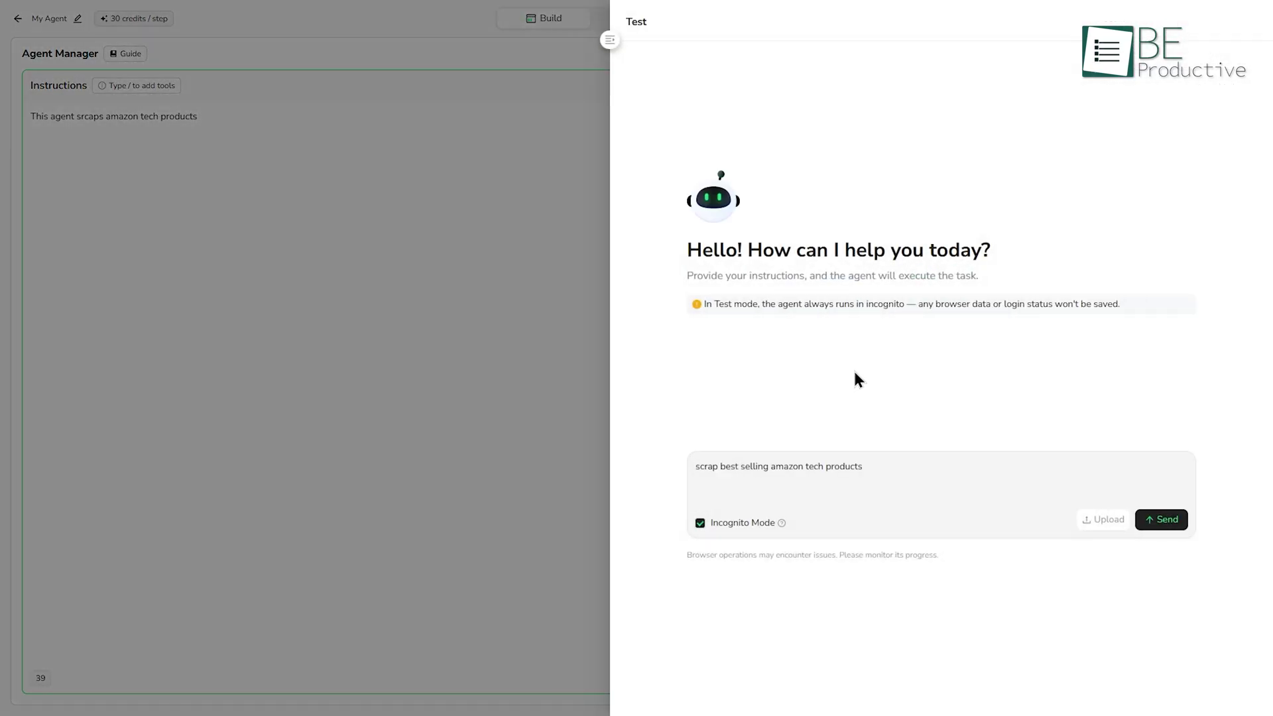
pyautogui.press('Return')
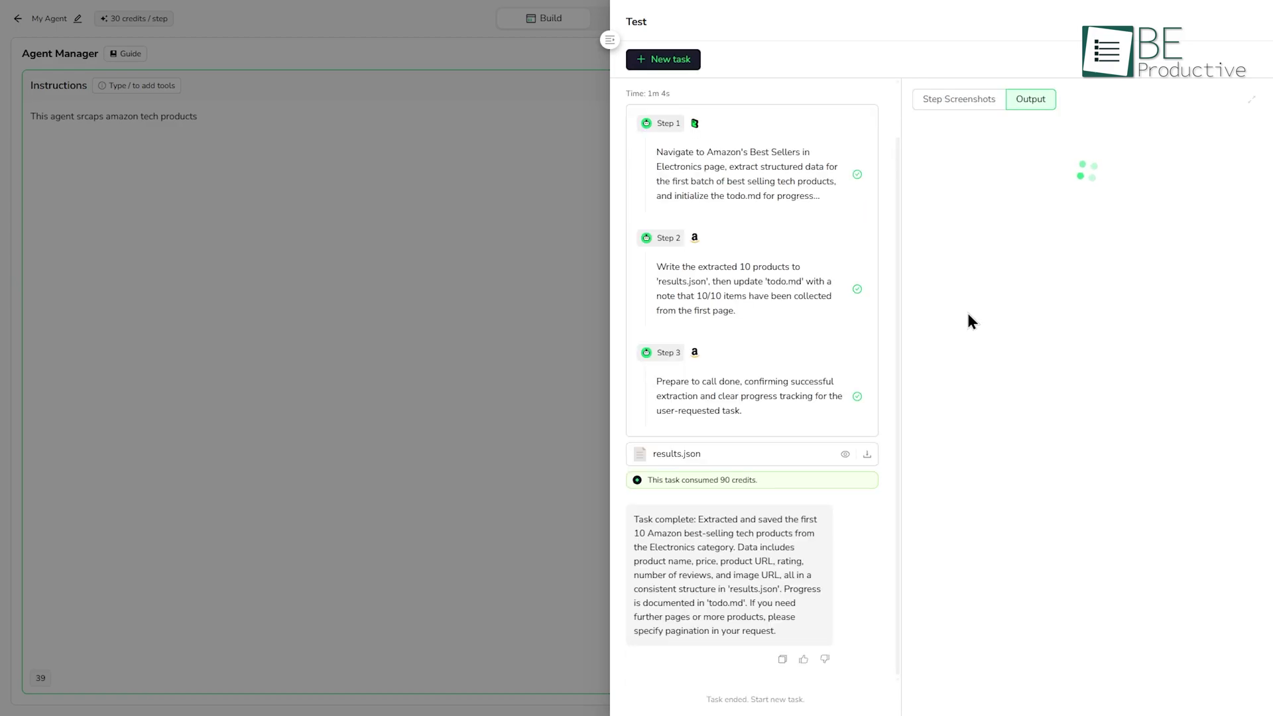
pyautogui.scroll(-1, 968, 313)
pyautogui.press('Escape')
pyautogui.click(1228, 18)
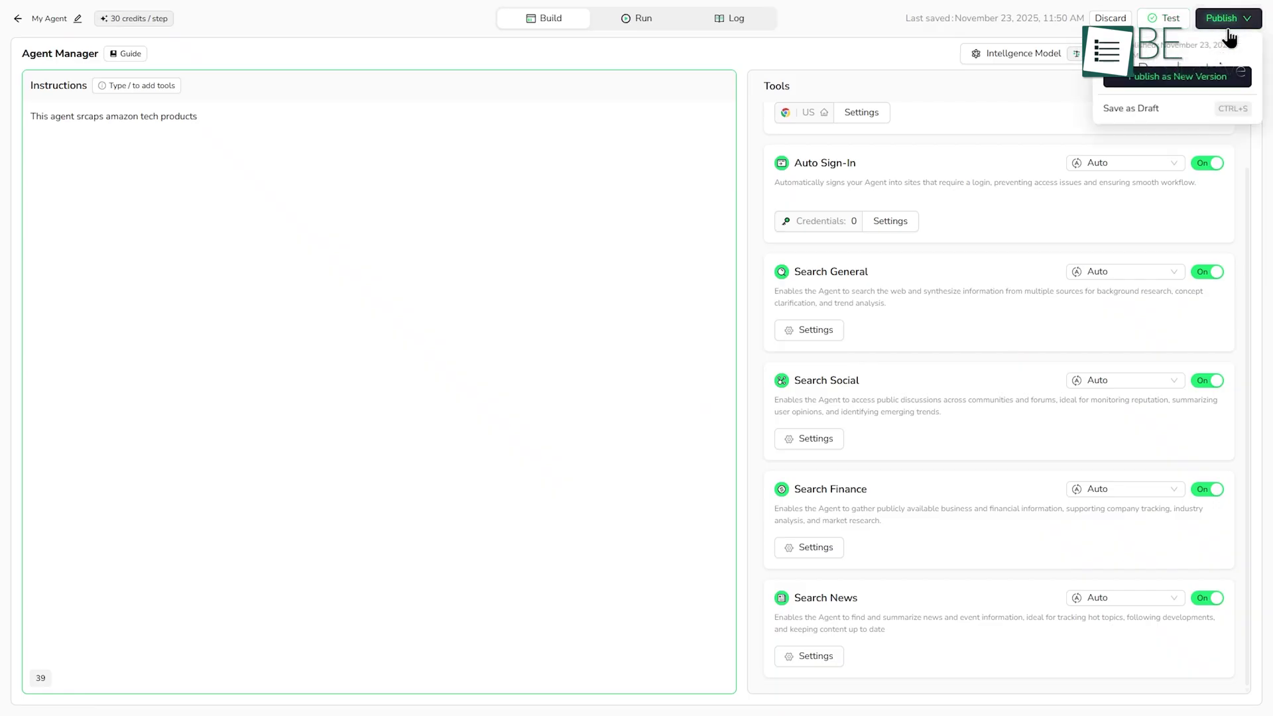
pyautogui.click(1186, 76)
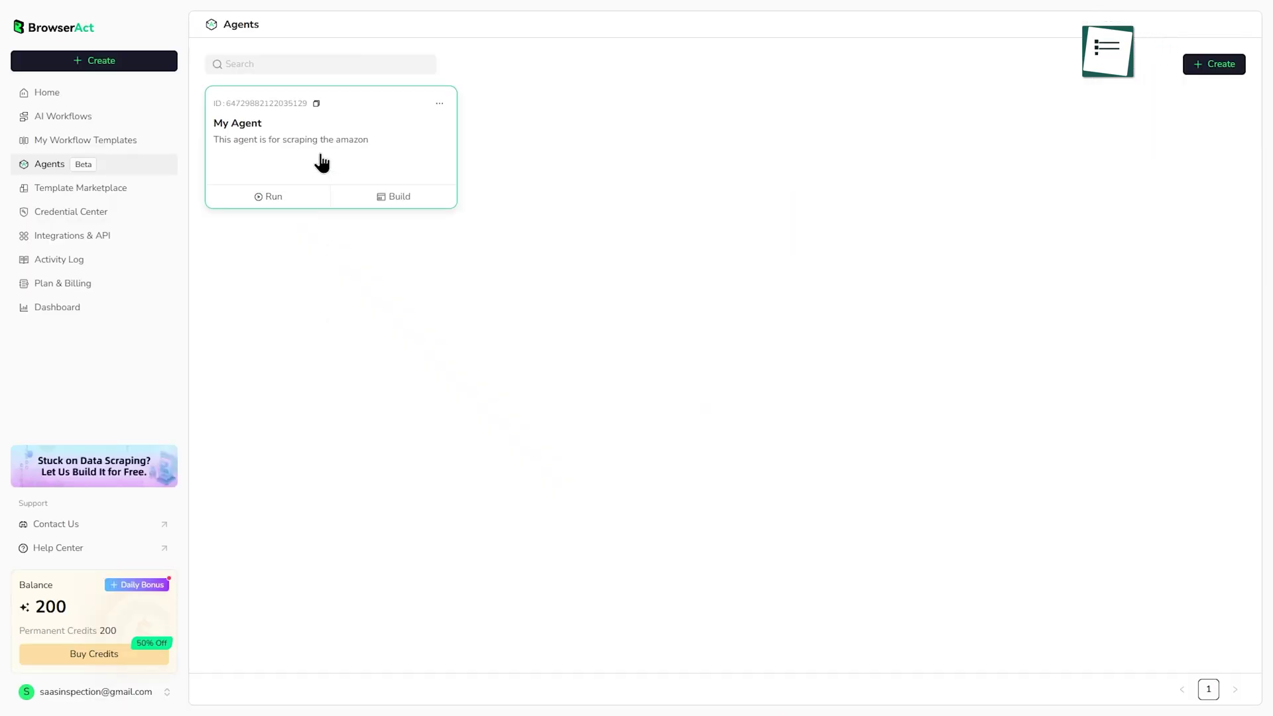
# Run My Agent, preview its results.json output, and check step 2's screenshot.
pyautogui.click(277, 204)
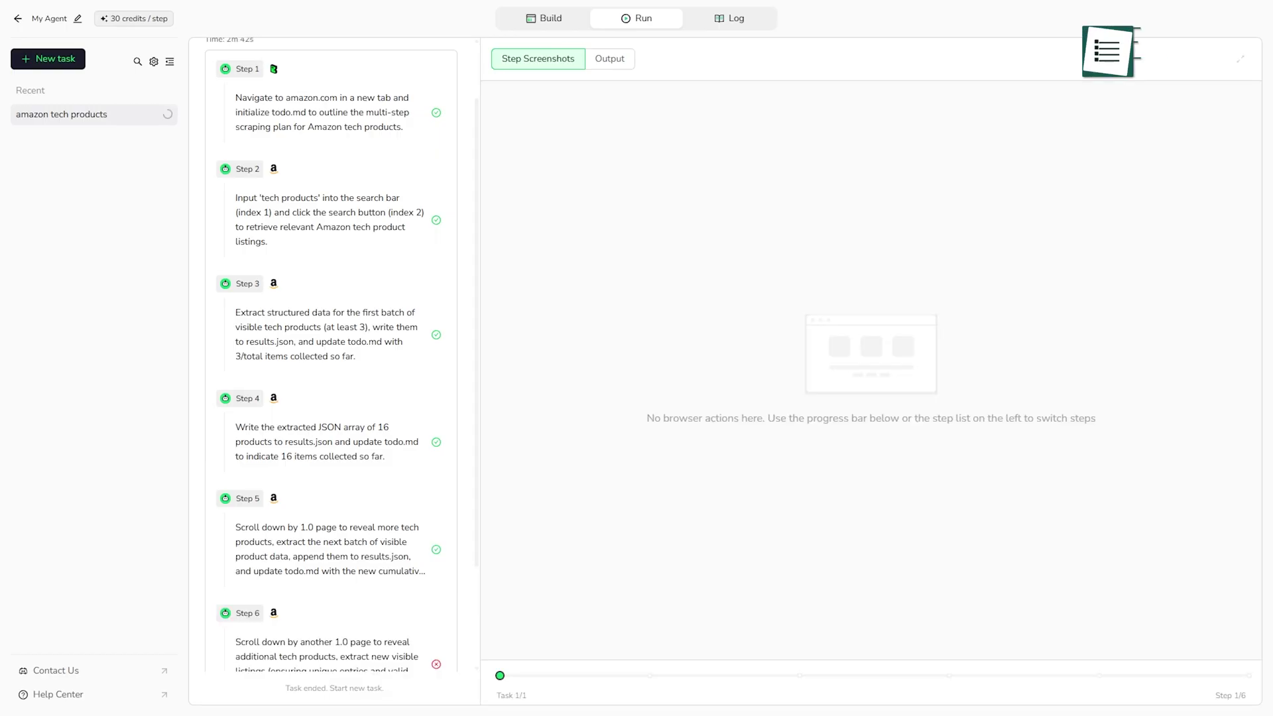
pyautogui.click(609, 58)
pyautogui.click(603, 143)
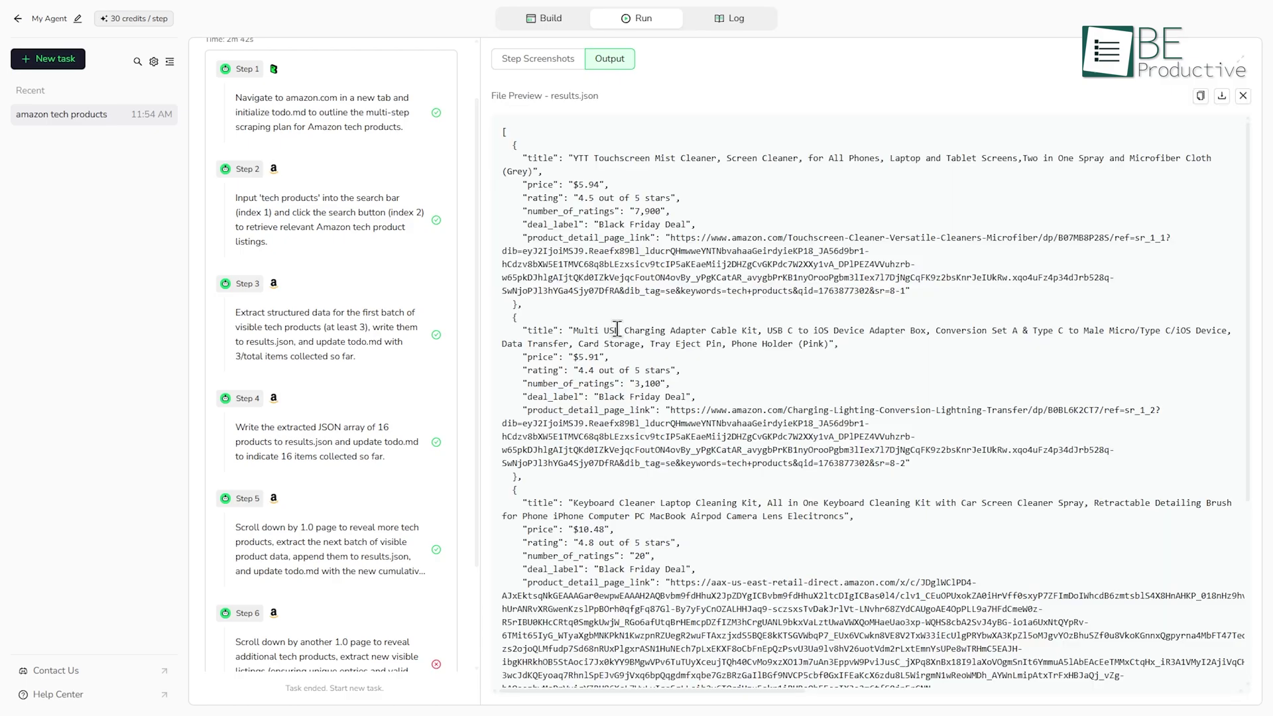
pyautogui.scroll(-4, 617, 329)
pyautogui.scroll(5, 618, 326)
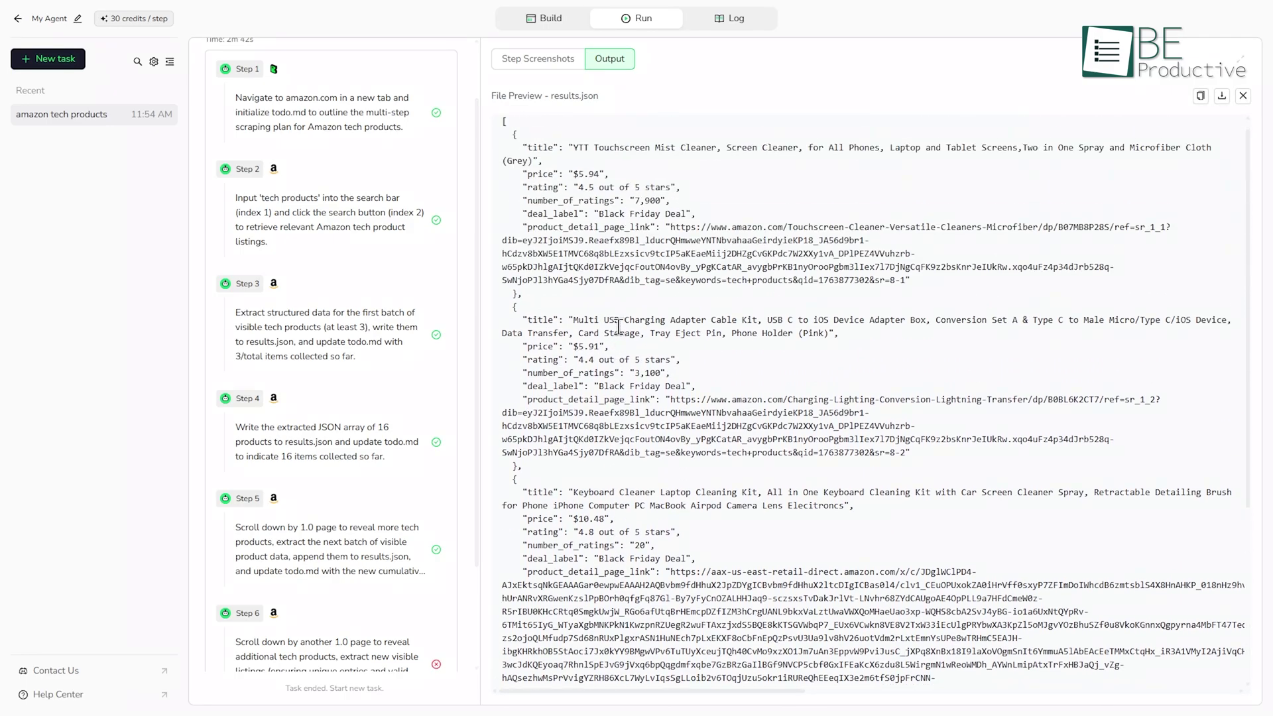
pyautogui.click(530, 66)
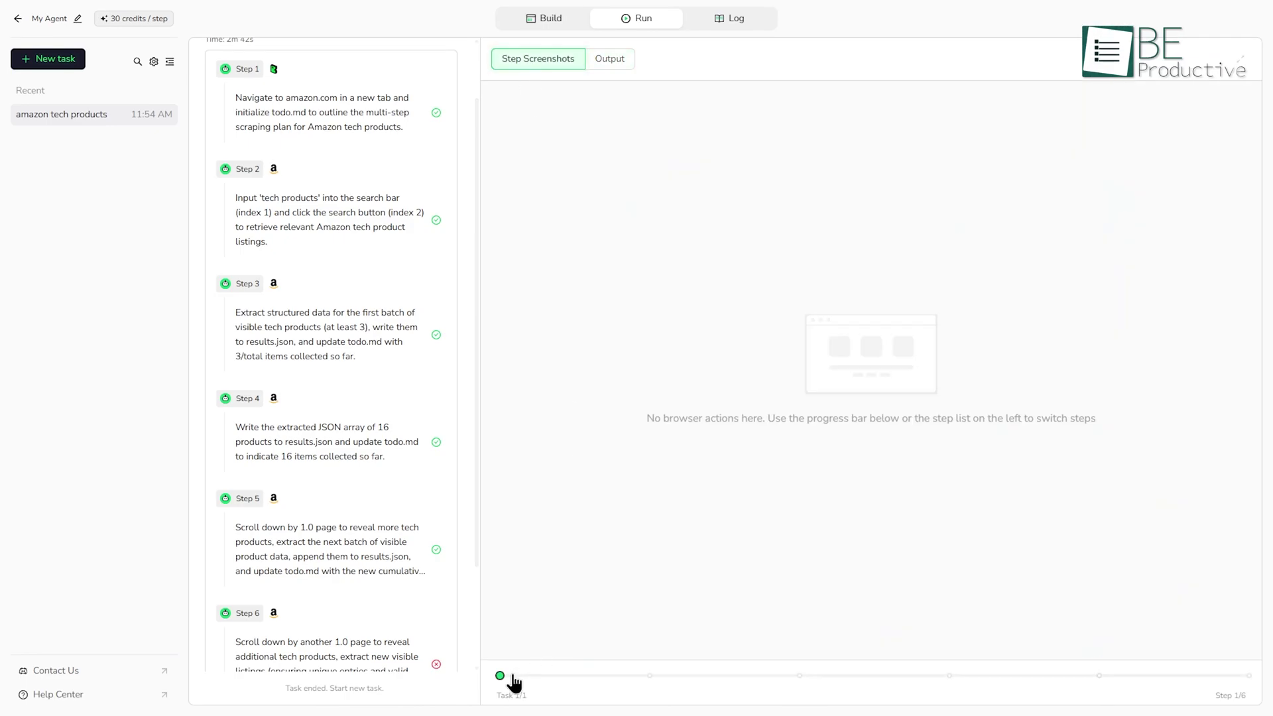
pyautogui.click(724, 681)
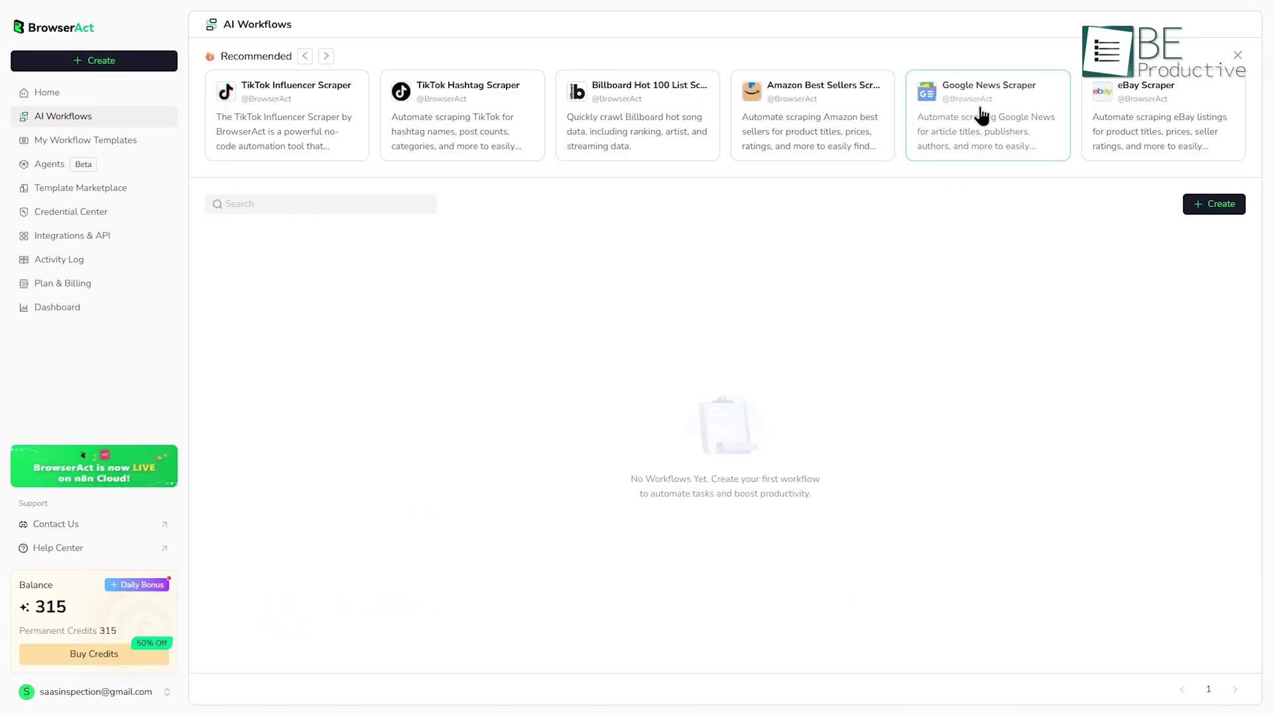
# Start a Google News Scraper template run, then look over the Amazon Best Sellers workflow diagram.
pyautogui.click(981, 111)
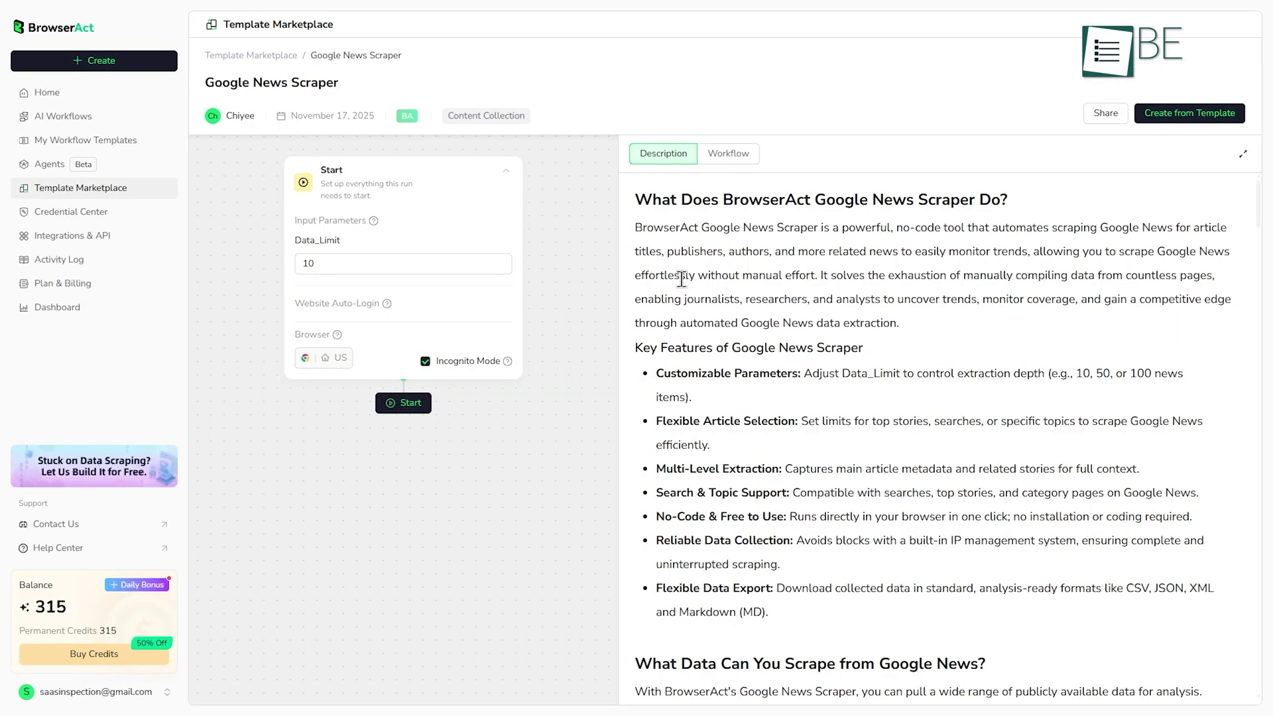
pyautogui.click(396, 404)
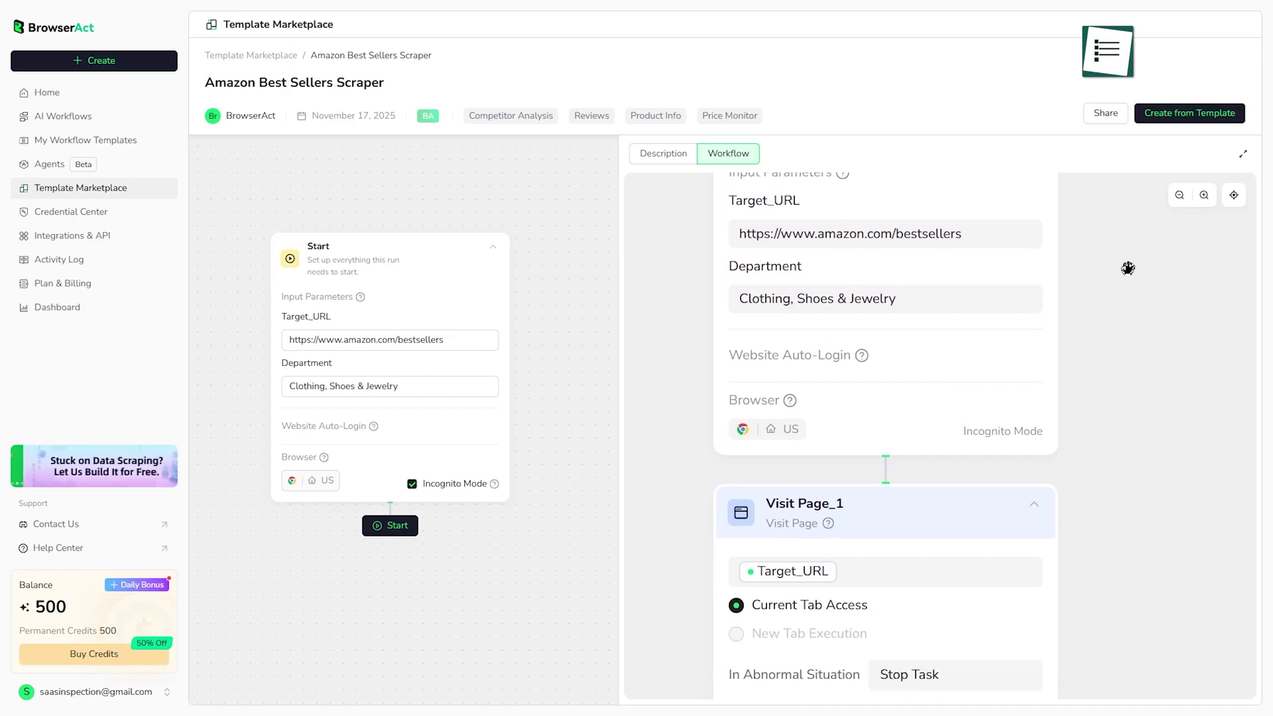
pyautogui.scroll(-5, 1128, 267)
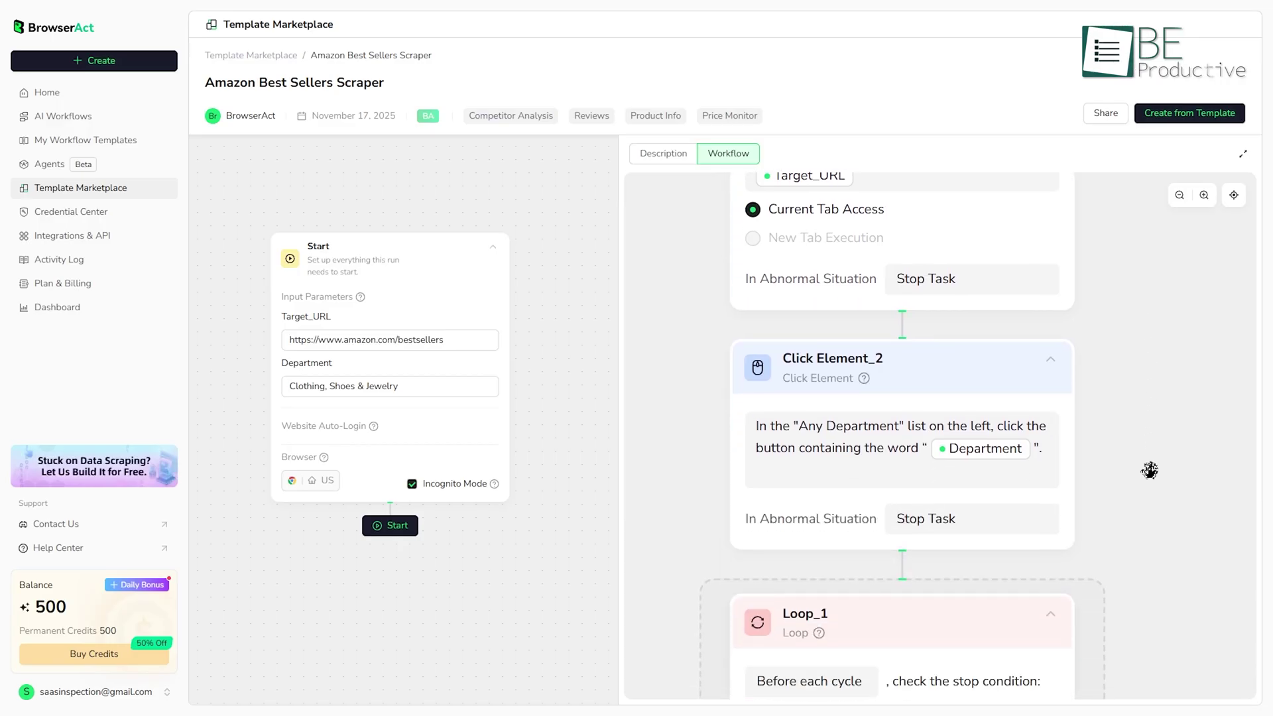
pyautogui.scroll(-5, 1147, 472)
pyautogui.moveTo(1156, 321); pyautogui.dragTo(1152, 312)
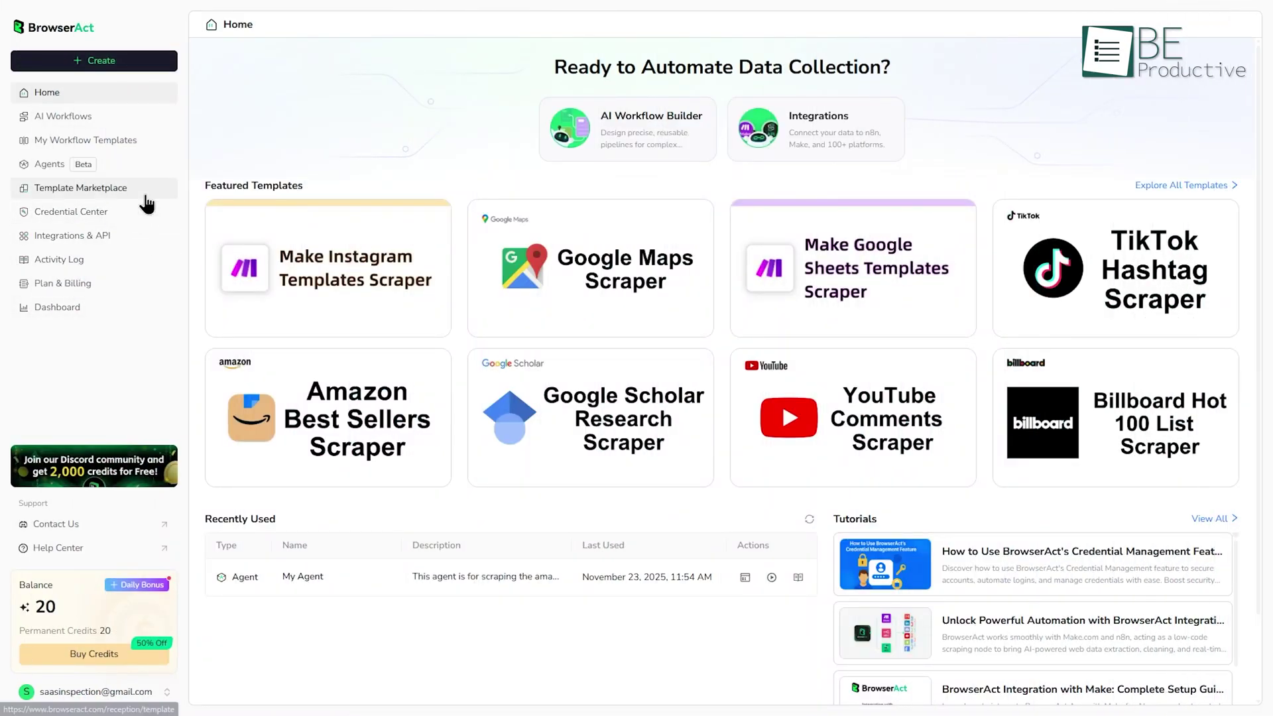
# Open the Template Marketplace and view the TikTok Hashtag Scraper template's workflow diagram.
pyautogui.click(146, 204)
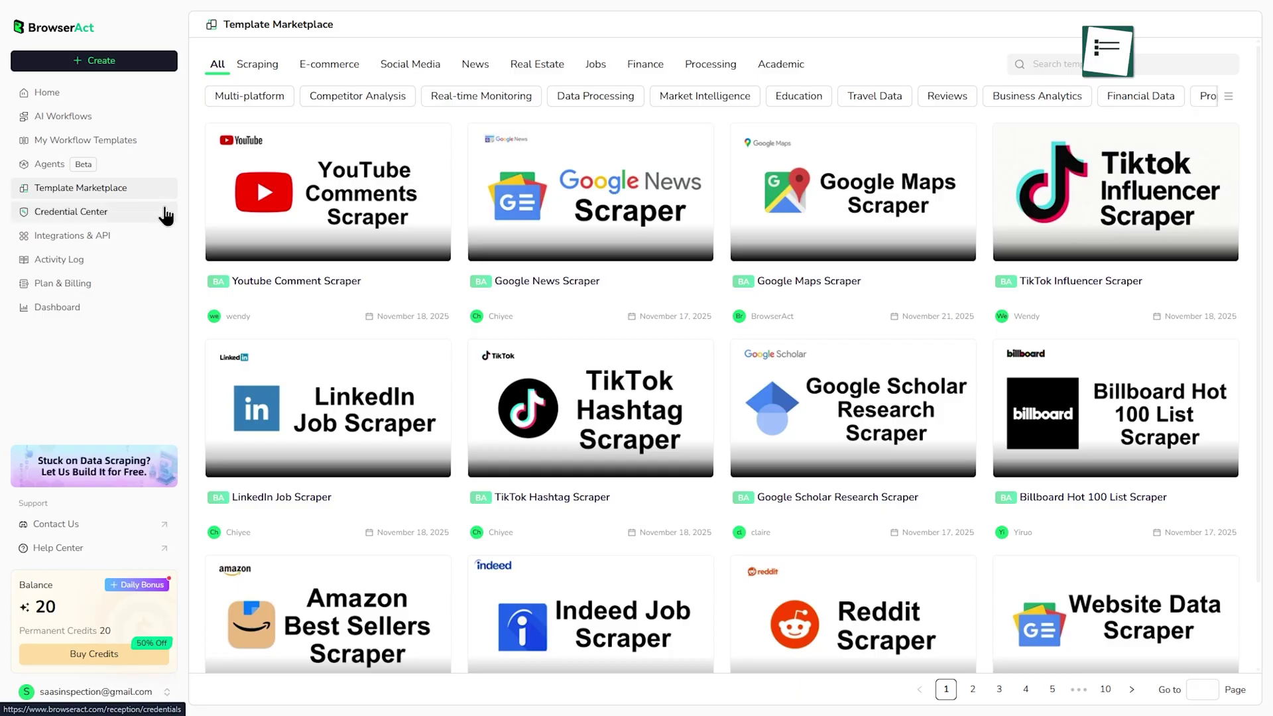
pyautogui.scroll(-2, 196, 237)
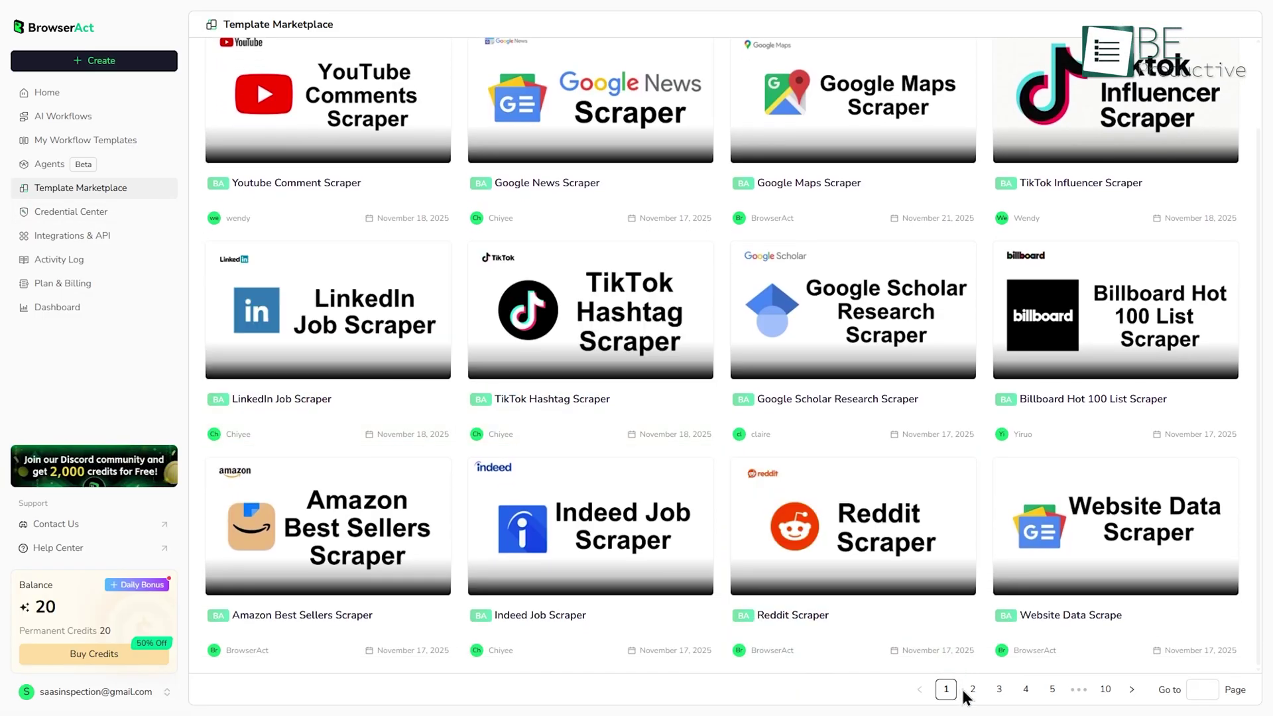
pyautogui.scroll(2, 948, 693)
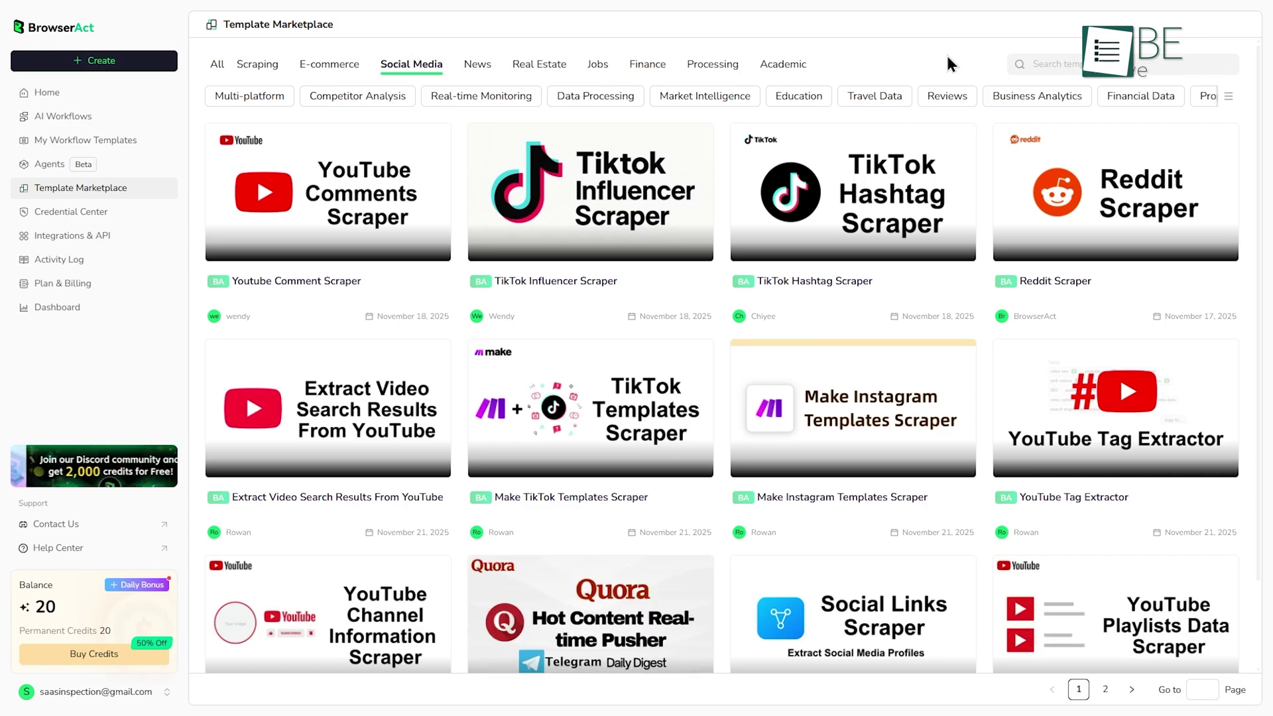
pyautogui.click(914, 187)
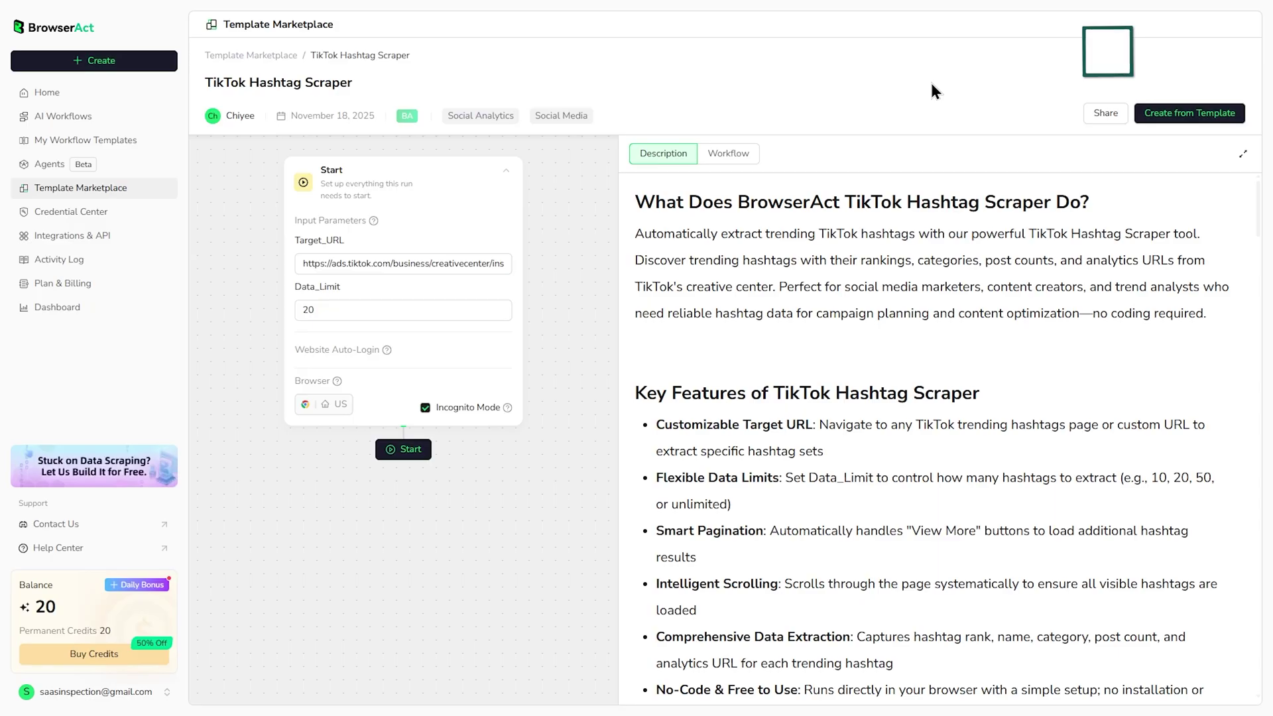
pyautogui.click(728, 153)
pyautogui.moveTo(1066, 497); pyautogui.dragTo(1062, 600)
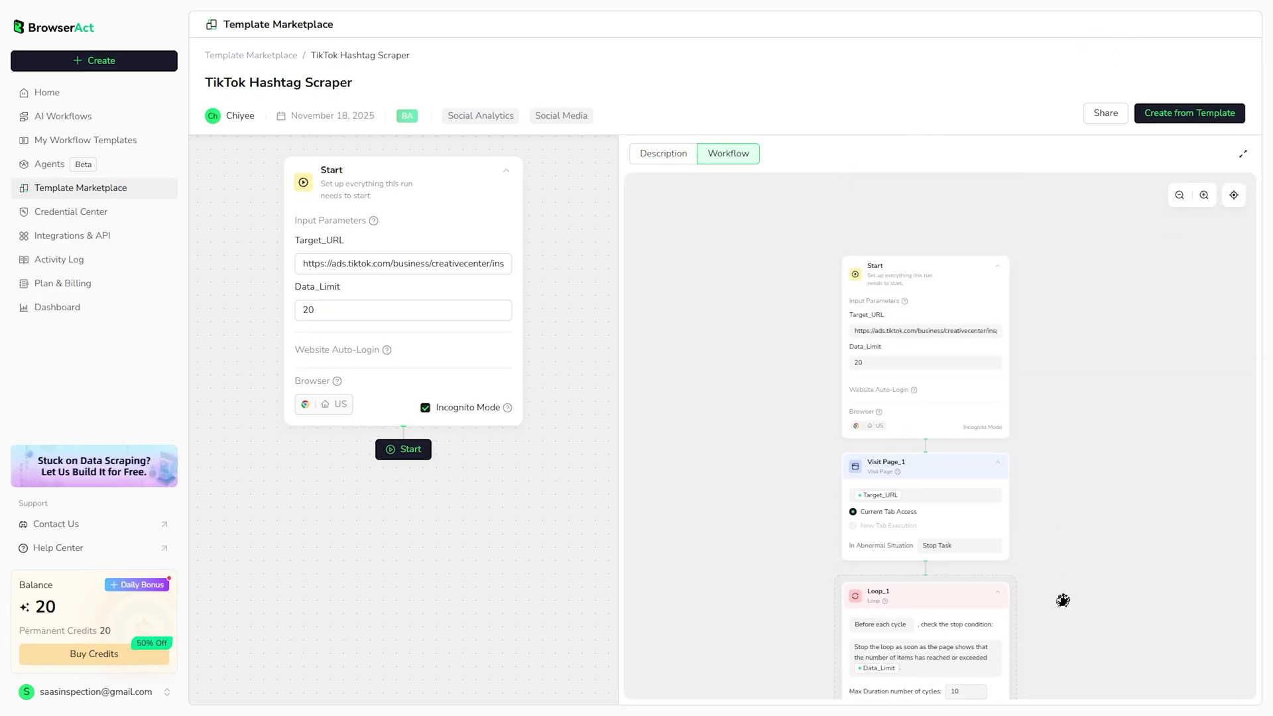
pyautogui.scroll(-10, 1063, 599)
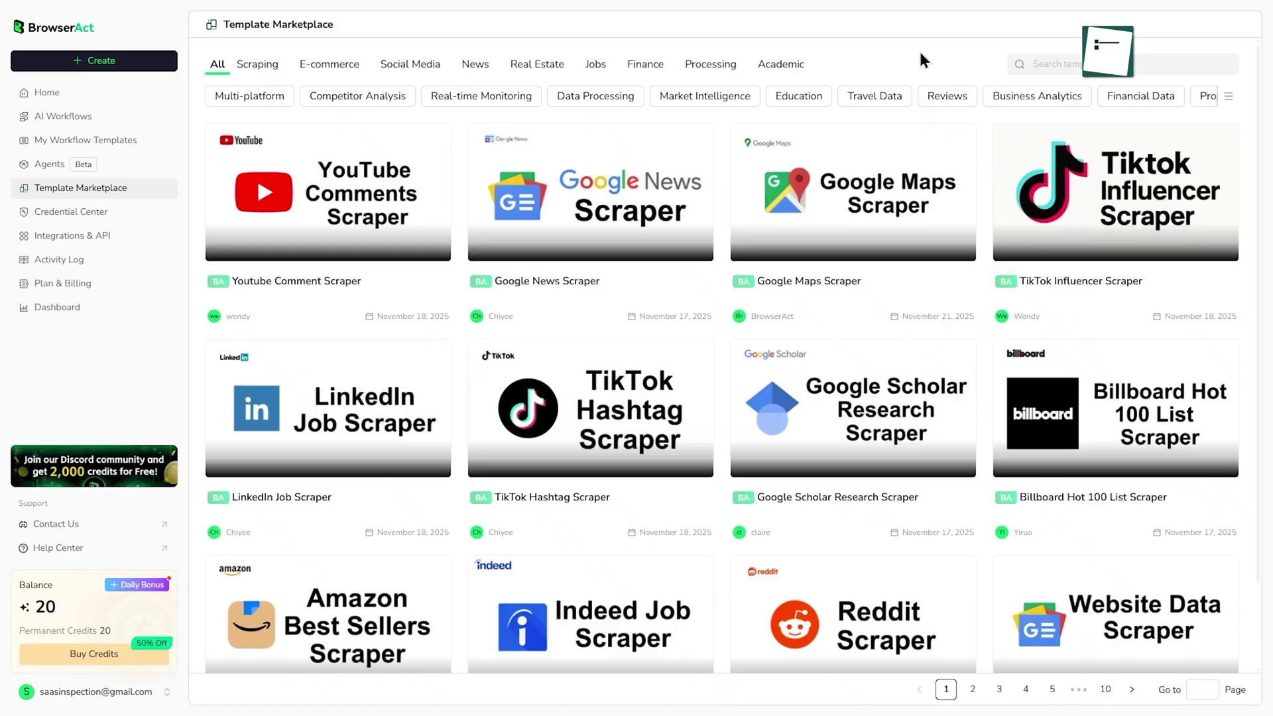
# Filter the marketplace by Scraping, E-commerce, Social Media, then News categories.
pyautogui.click(252, 69)
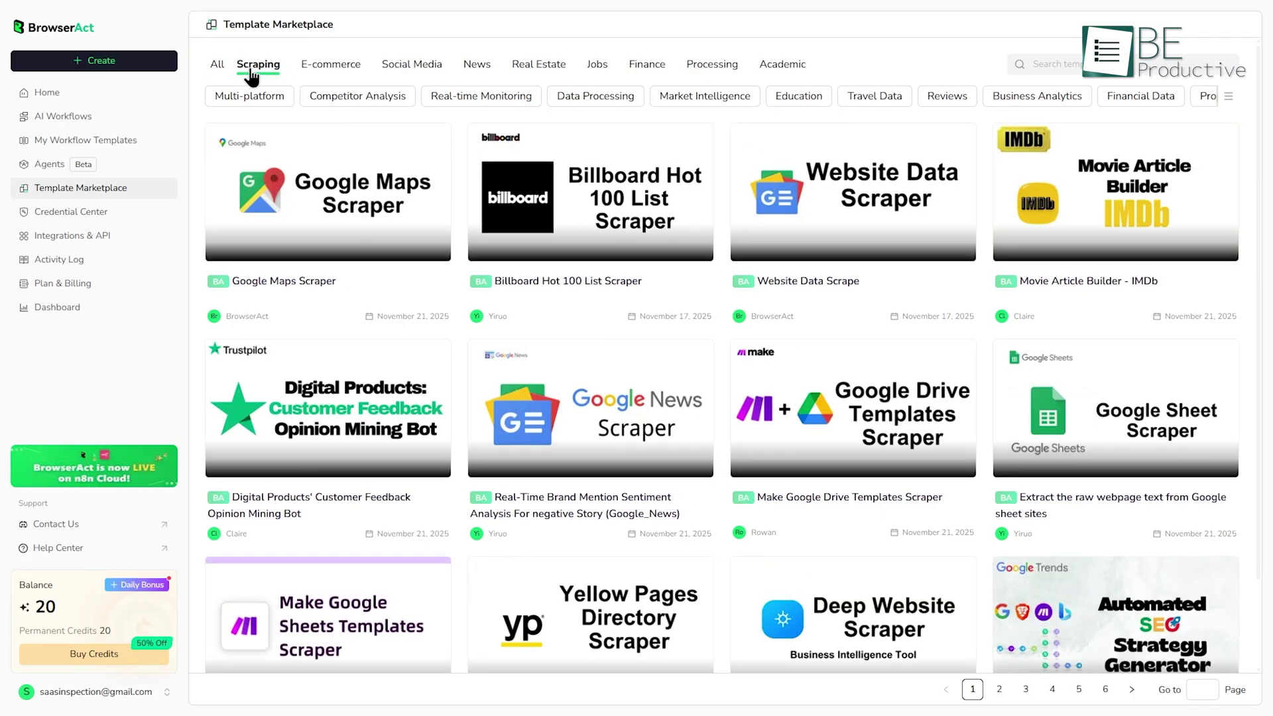
pyautogui.click(321, 80)
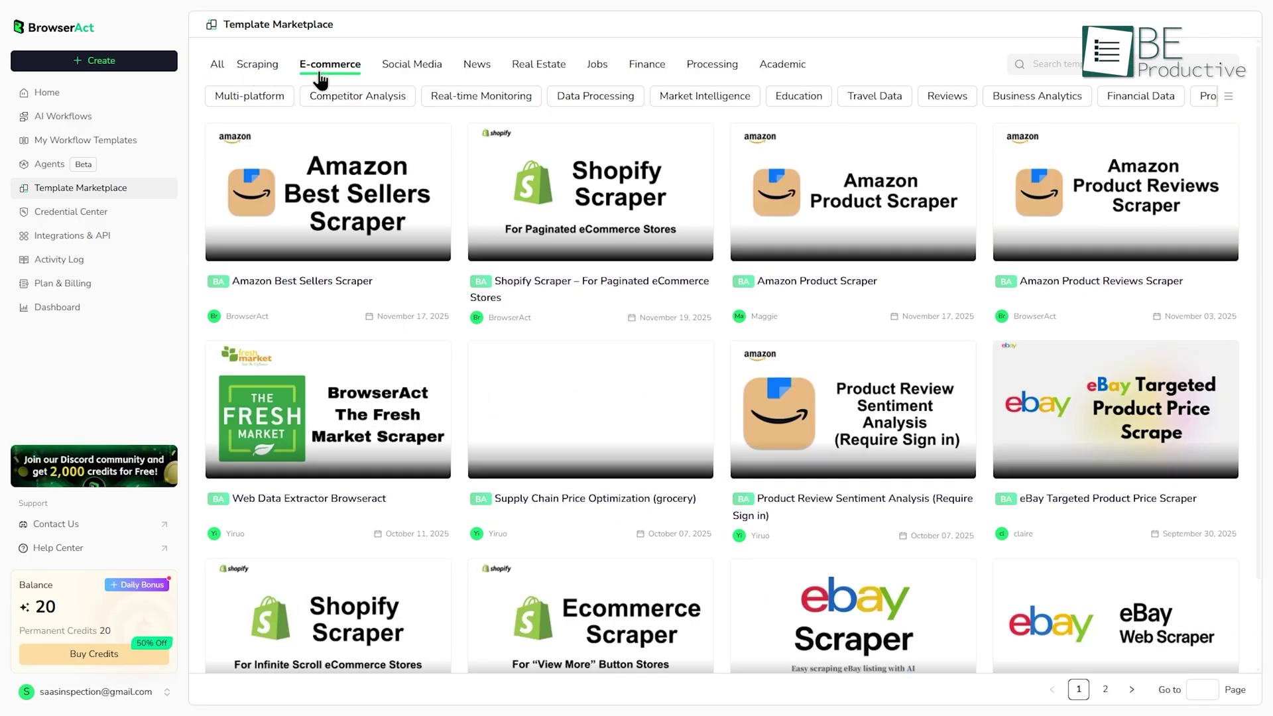
pyautogui.scroll(-2, 369, 275)
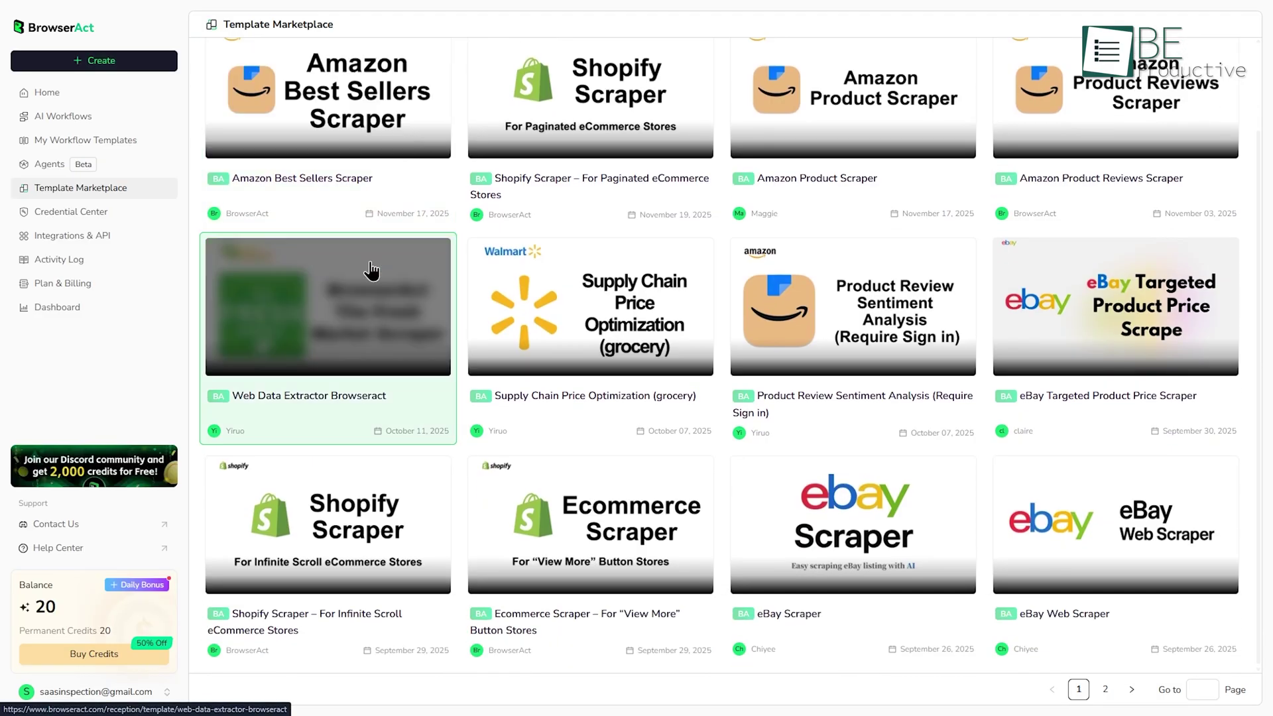
pyautogui.scroll(2, 369, 252)
pyautogui.click(424, 69)
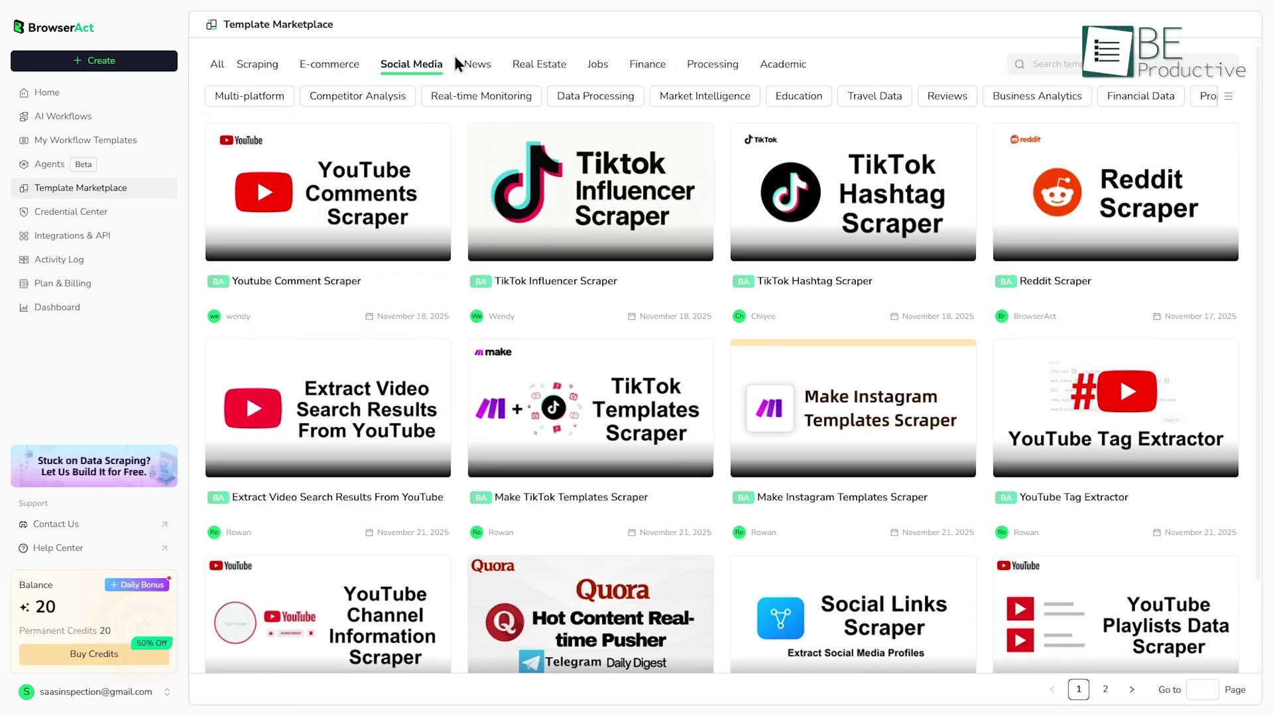
pyautogui.click(466, 66)
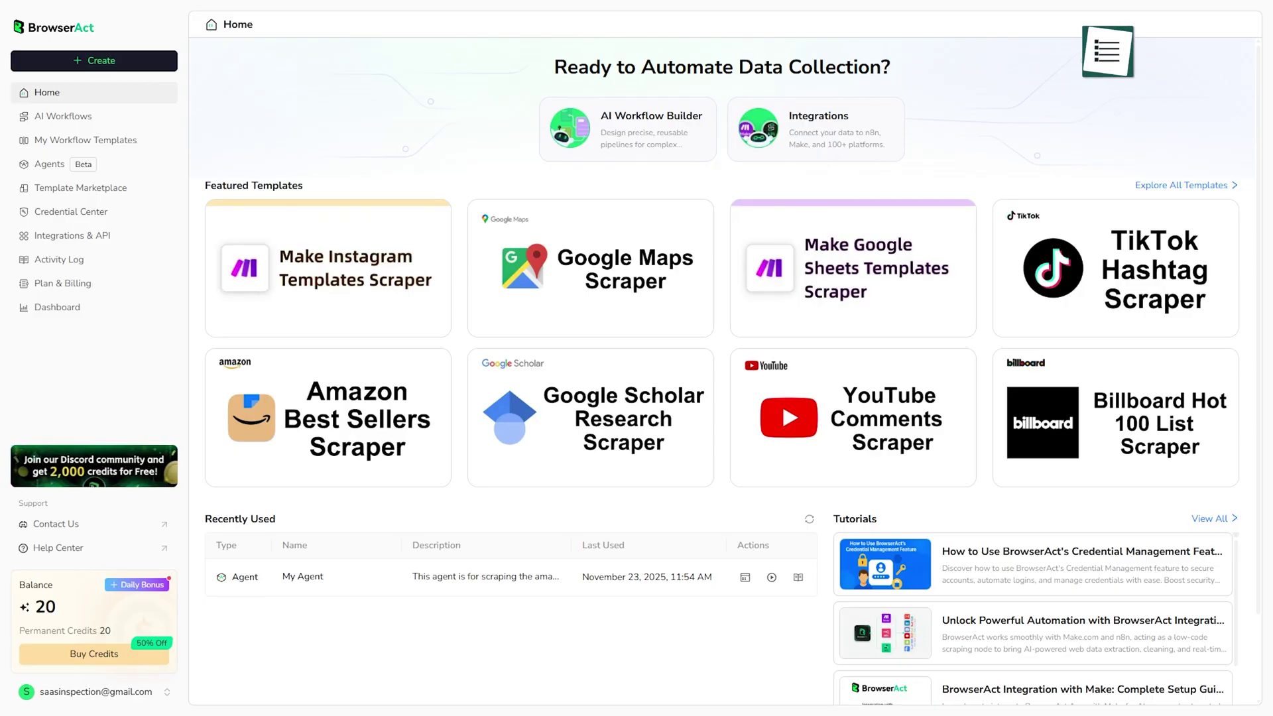
# Open Integrations & API and scroll Make's BrowserAct page down to its connectable apps.
pyautogui.click(121, 246)
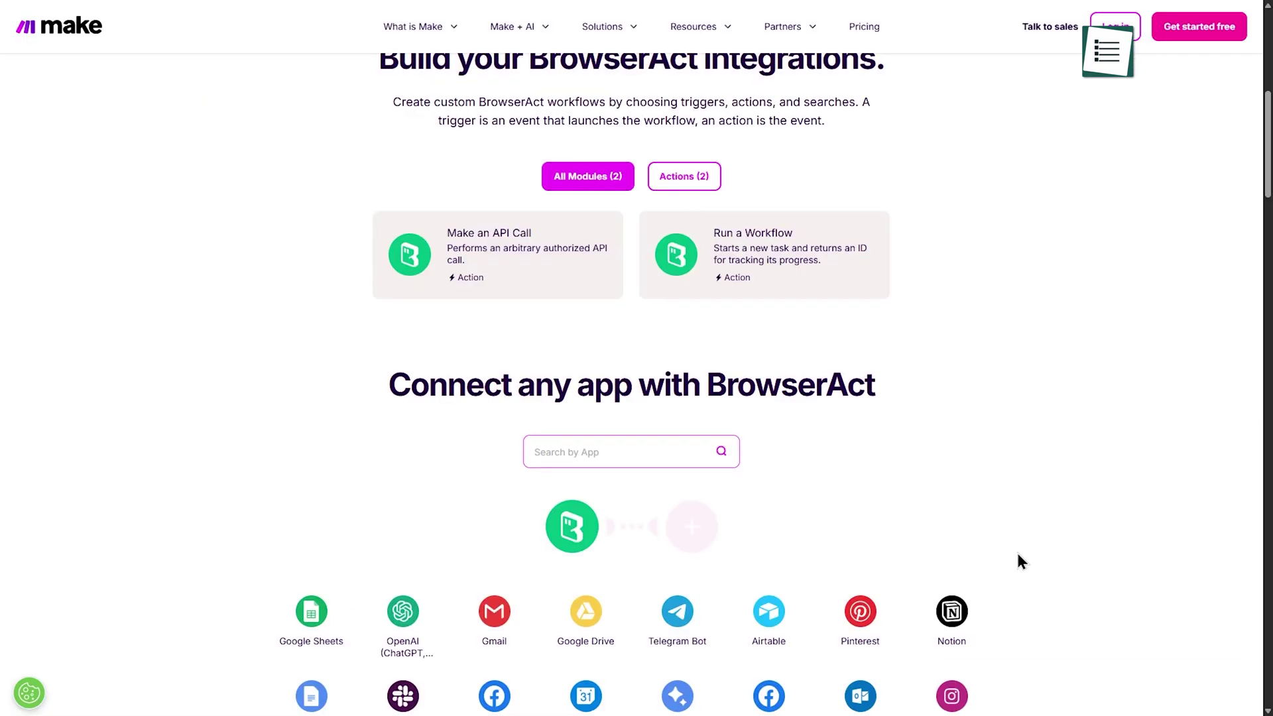
pyautogui.scroll(-3, 1019, 561)
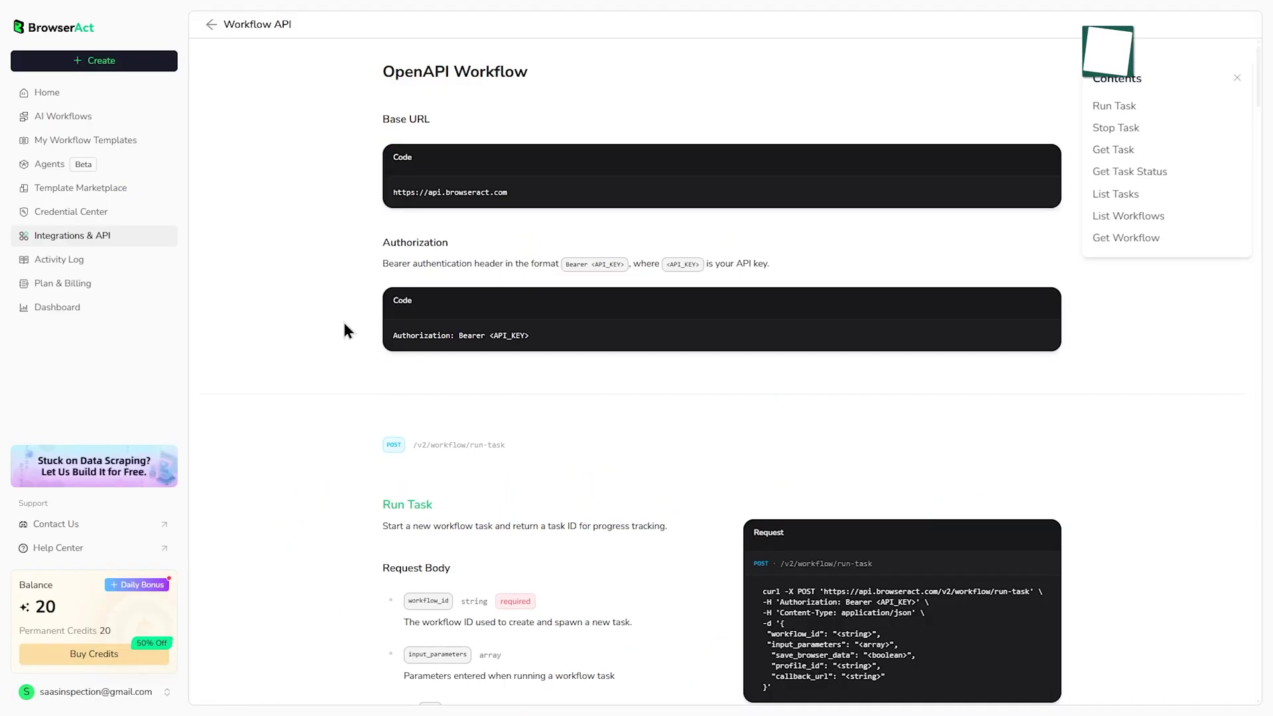
# Scroll down through the Workflow API documentation.
pyautogui.scroll(-2, 344, 329)
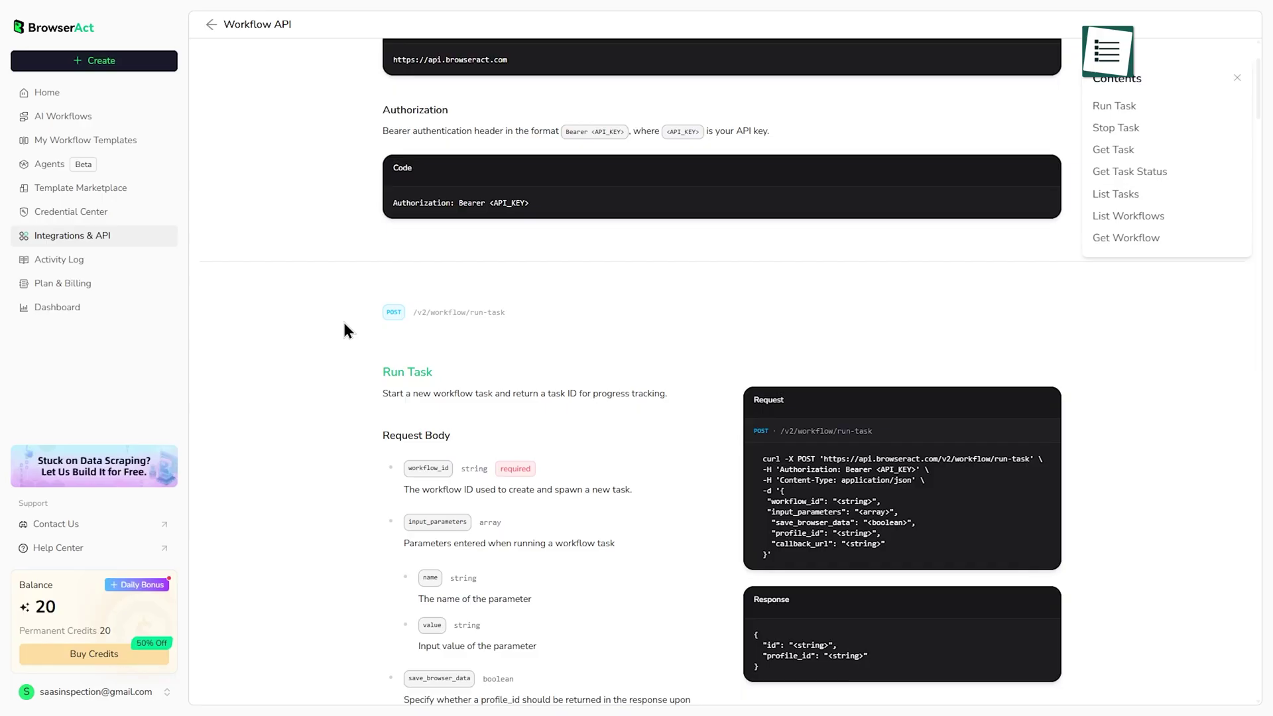
pyautogui.scroll(-3, 344, 329)
pyautogui.scroll(-5, 342, 319)
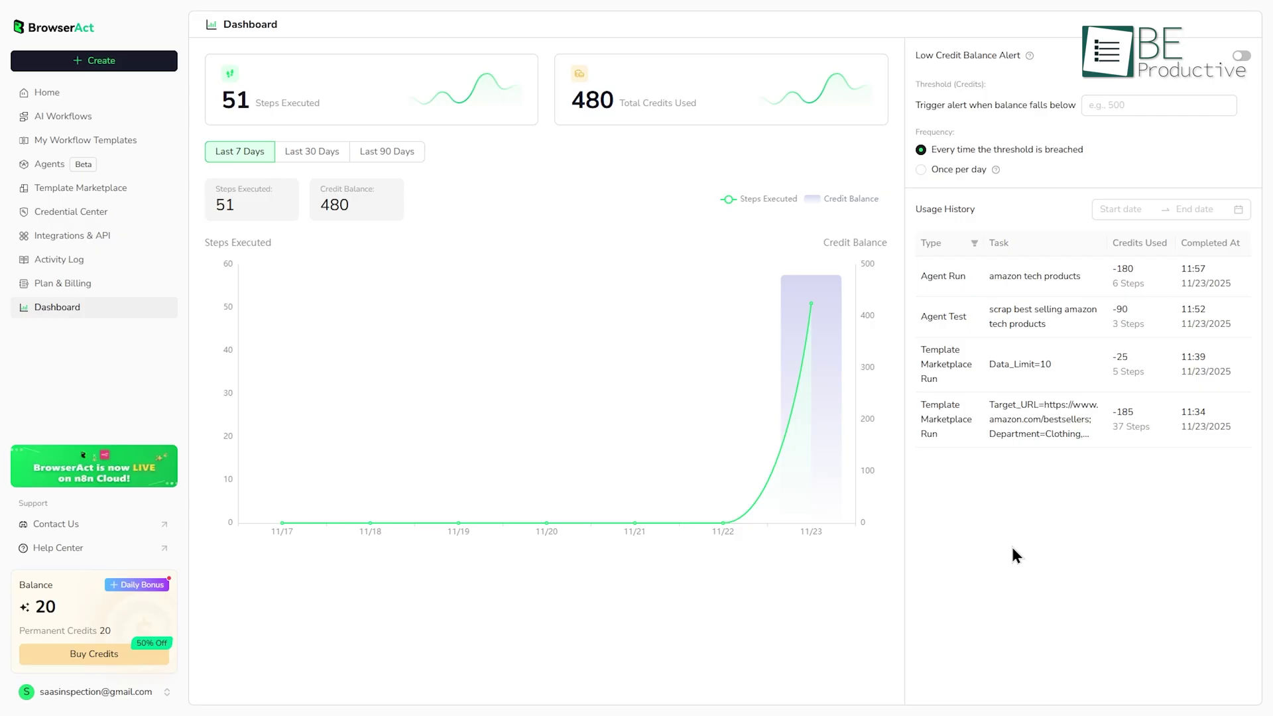
# Scroll the pricing plans, then view and close the 20-credit balance details.
pyautogui.scroll(-3, 636, 358)
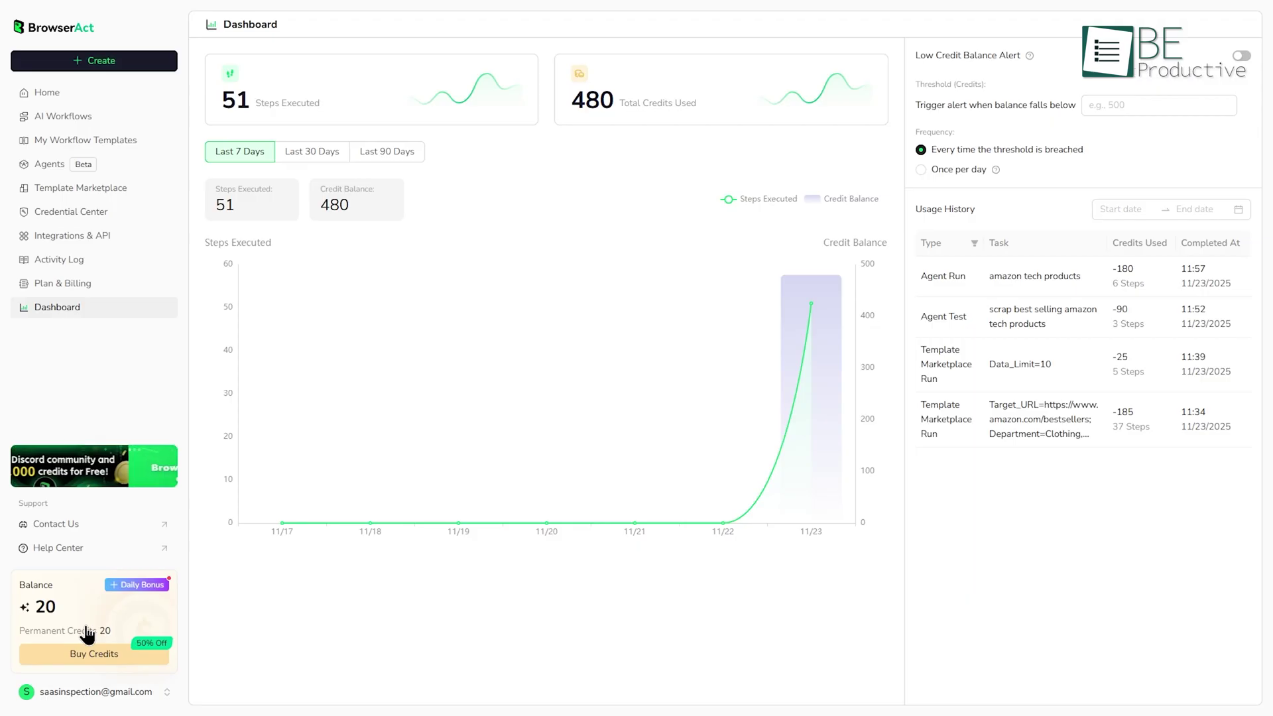
pyautogui.click(86, 631)
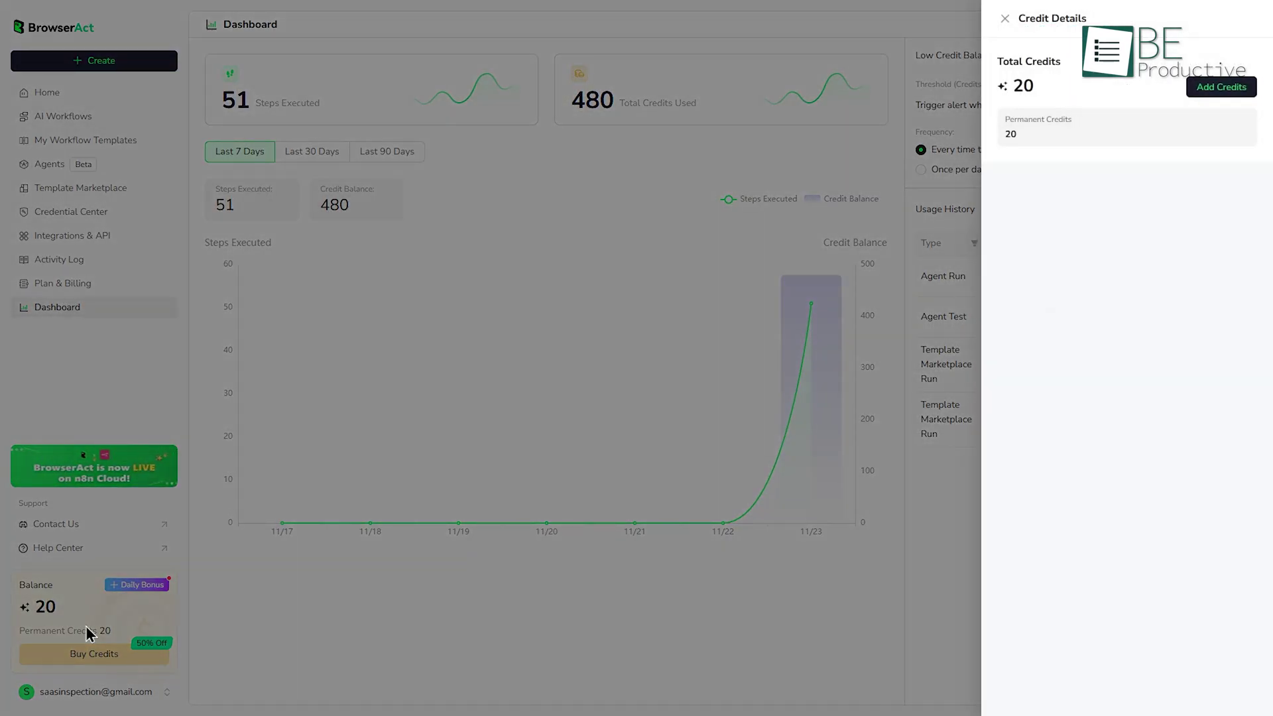
pyautogui.click(113, 414)
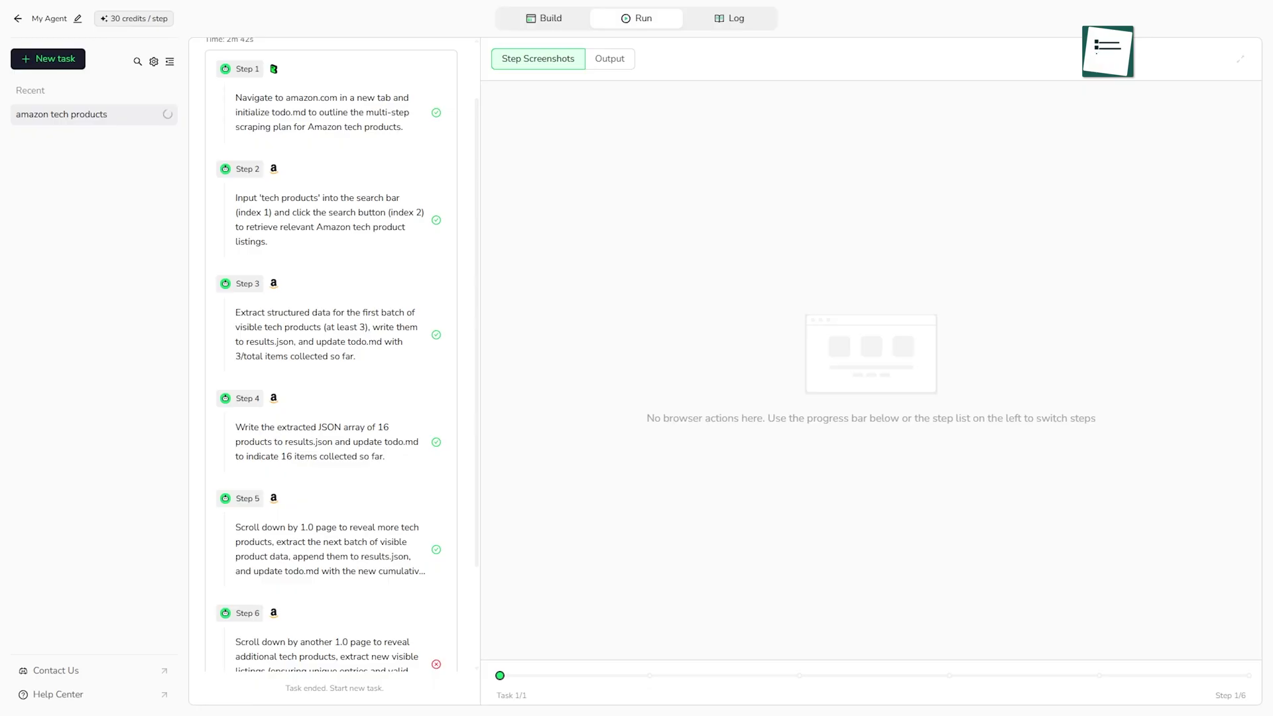
# Preview the scraped Amazon tech products in results.json, then return to Step Screenshots.
pyautogui.click(600, 59)
pyautogui.click(597, 136)
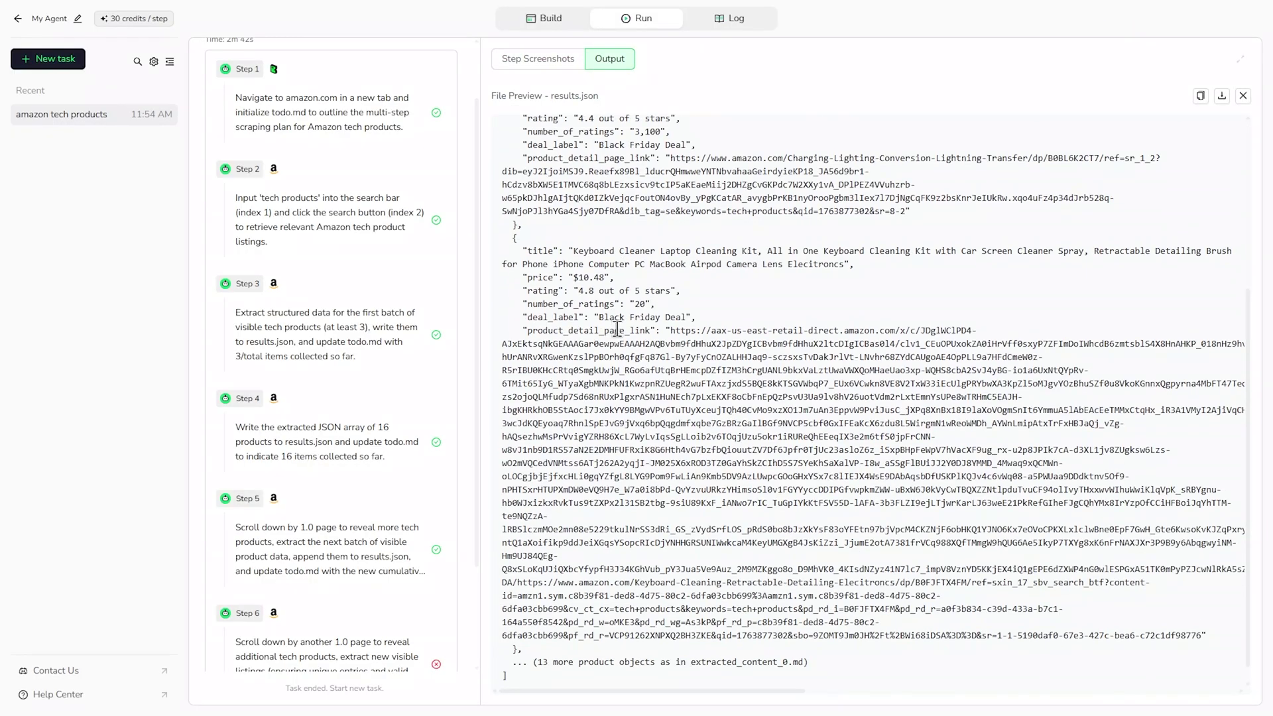
pyautogui.scroll(-5, 618, 326)
pyautogui.scroll(5, 618, 327)
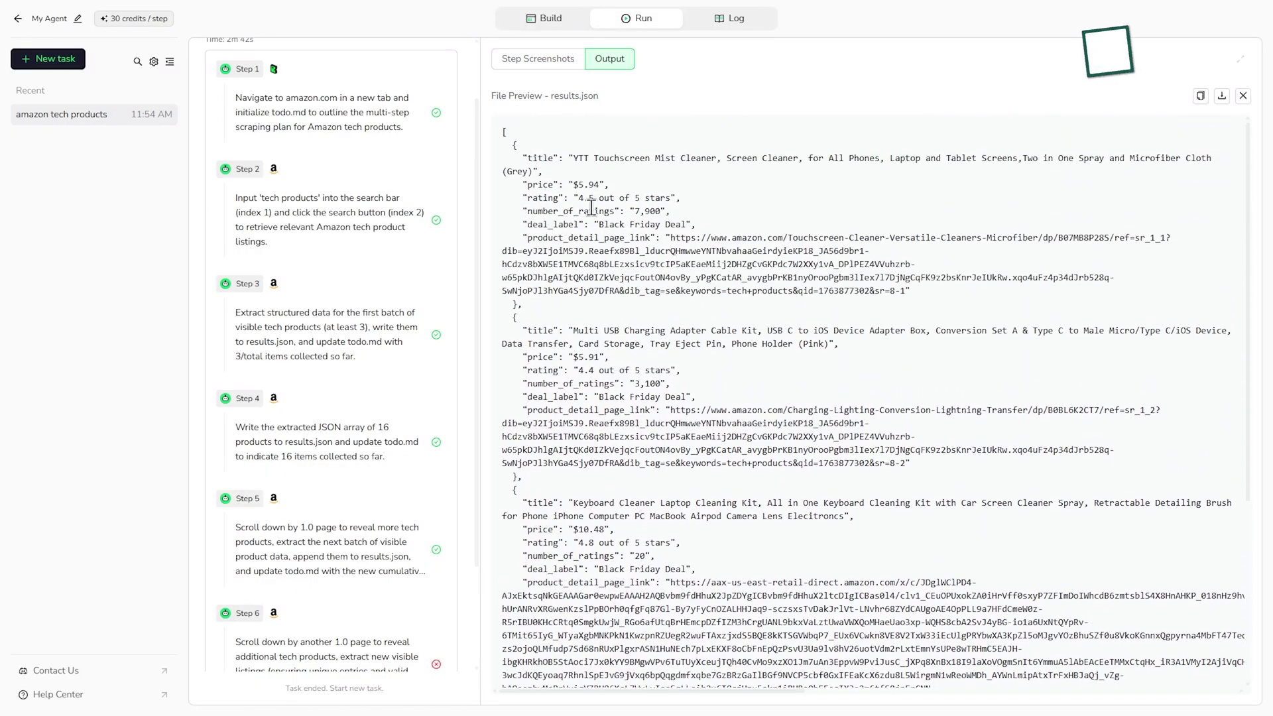
pyautogui.click(530, 73)
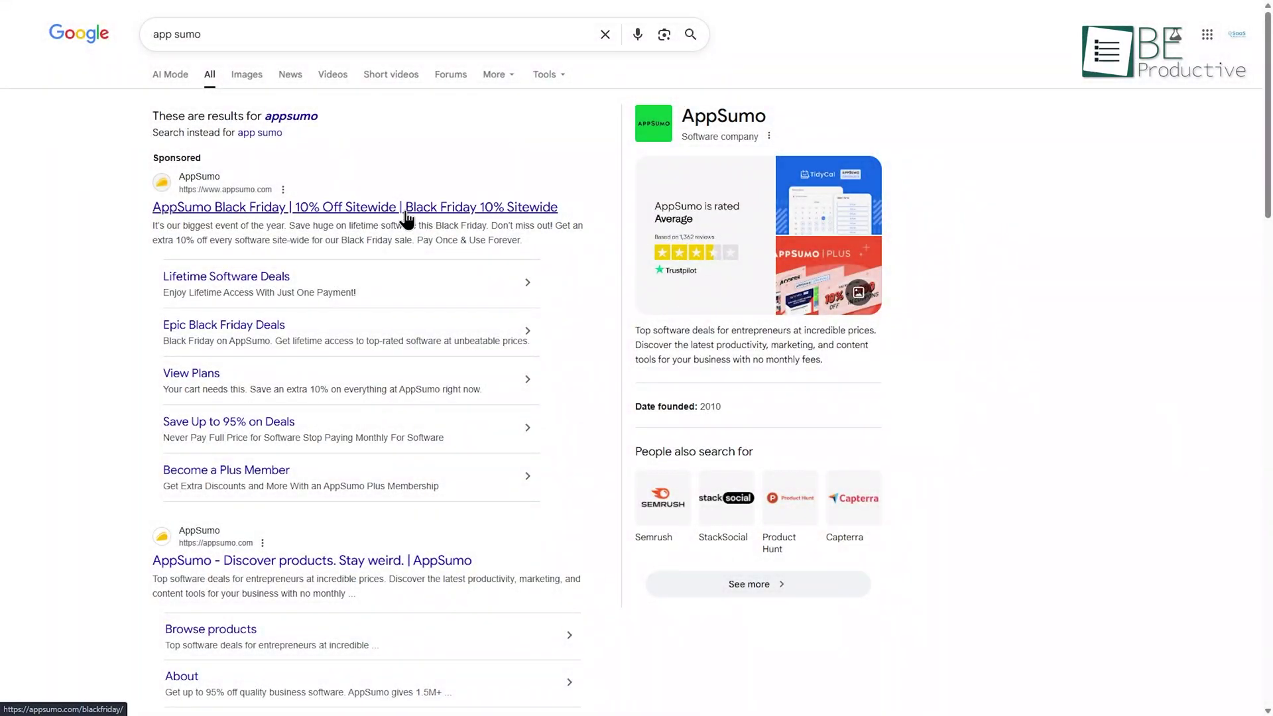
# Open AppSumo's Black Friday page and advance the Ending soon deals row twice.
pyautogui.click(406, 211)
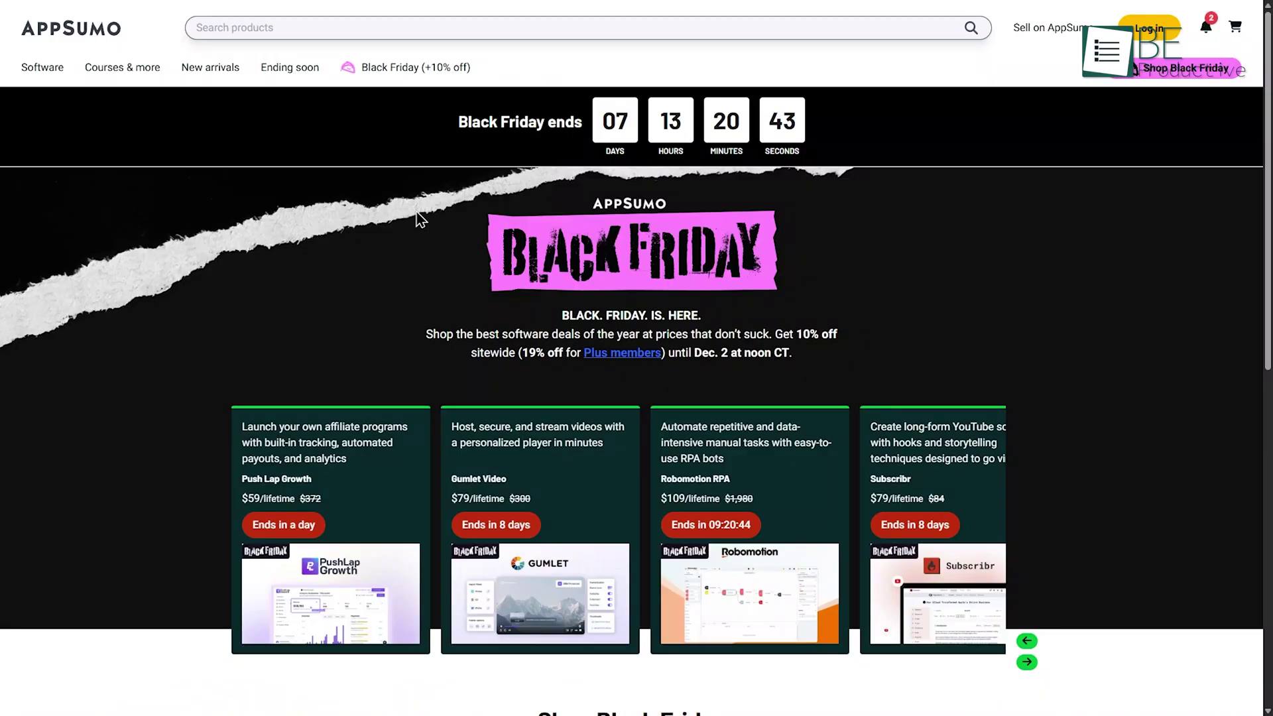
pyautogui.scroll(-10, 420, 219)
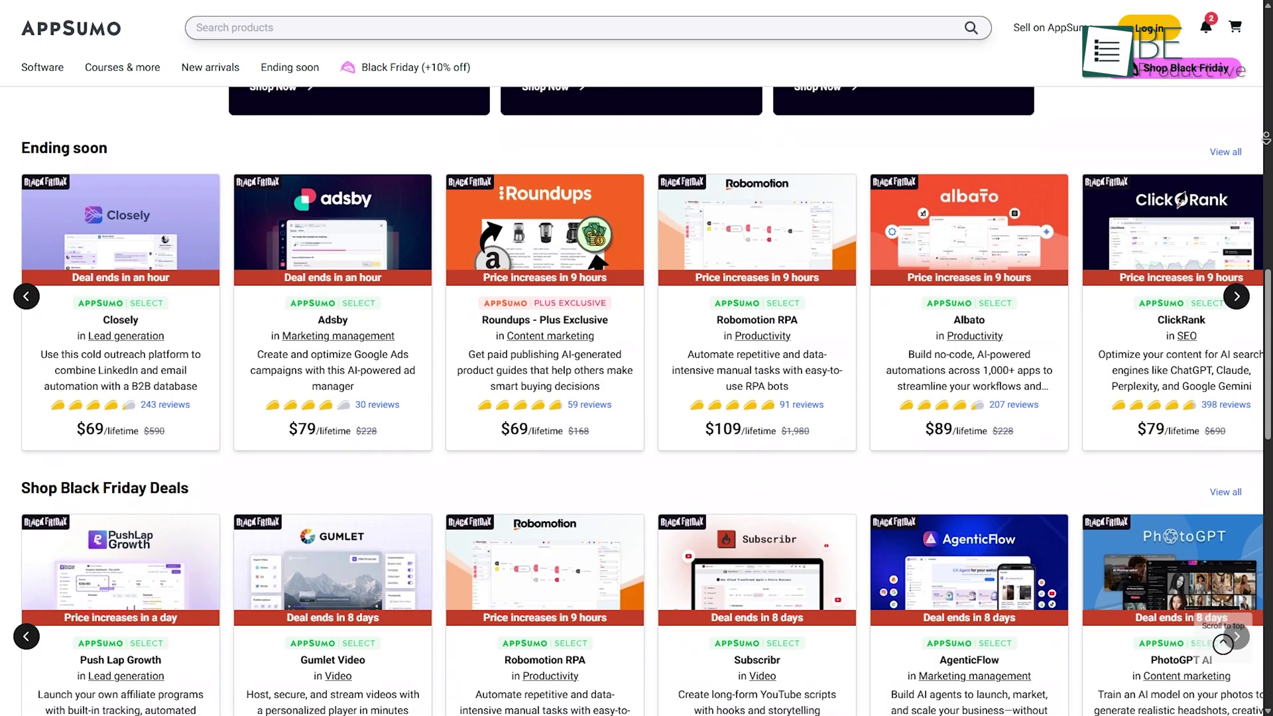
pyautogui.scroll(-2, 637, 371)
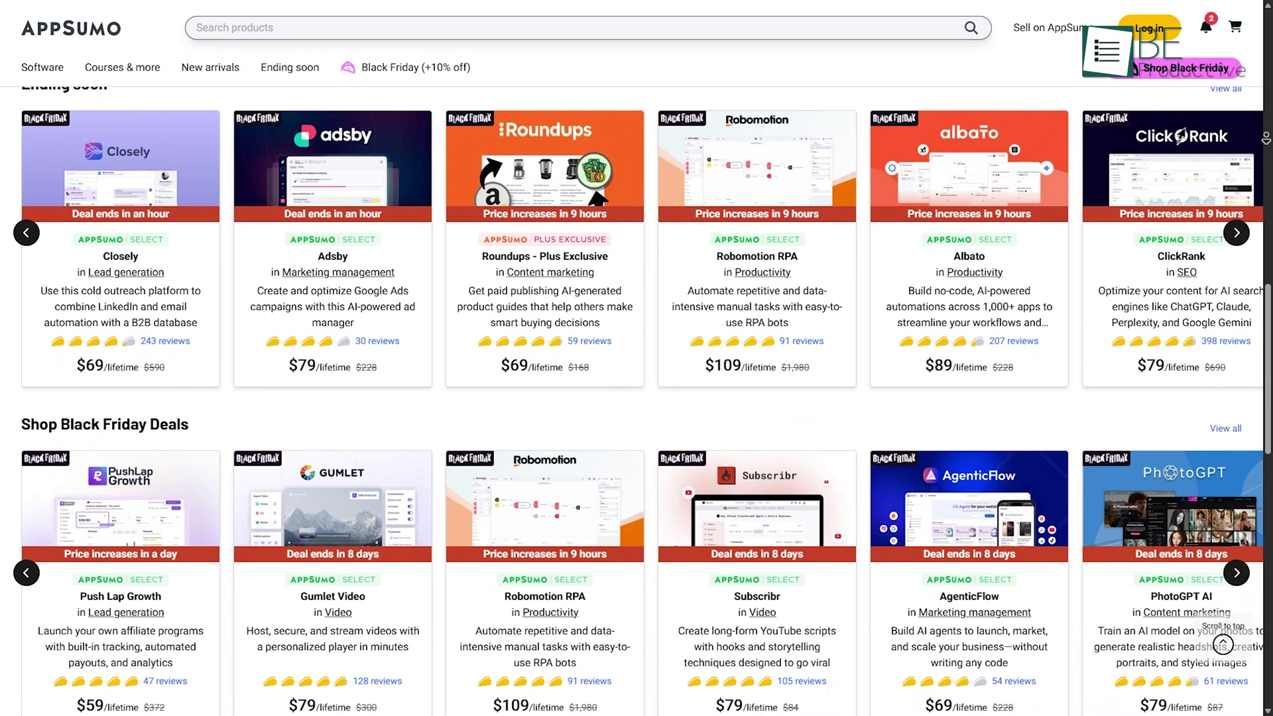
pyautogui.scroll(-1, 1246, 214)
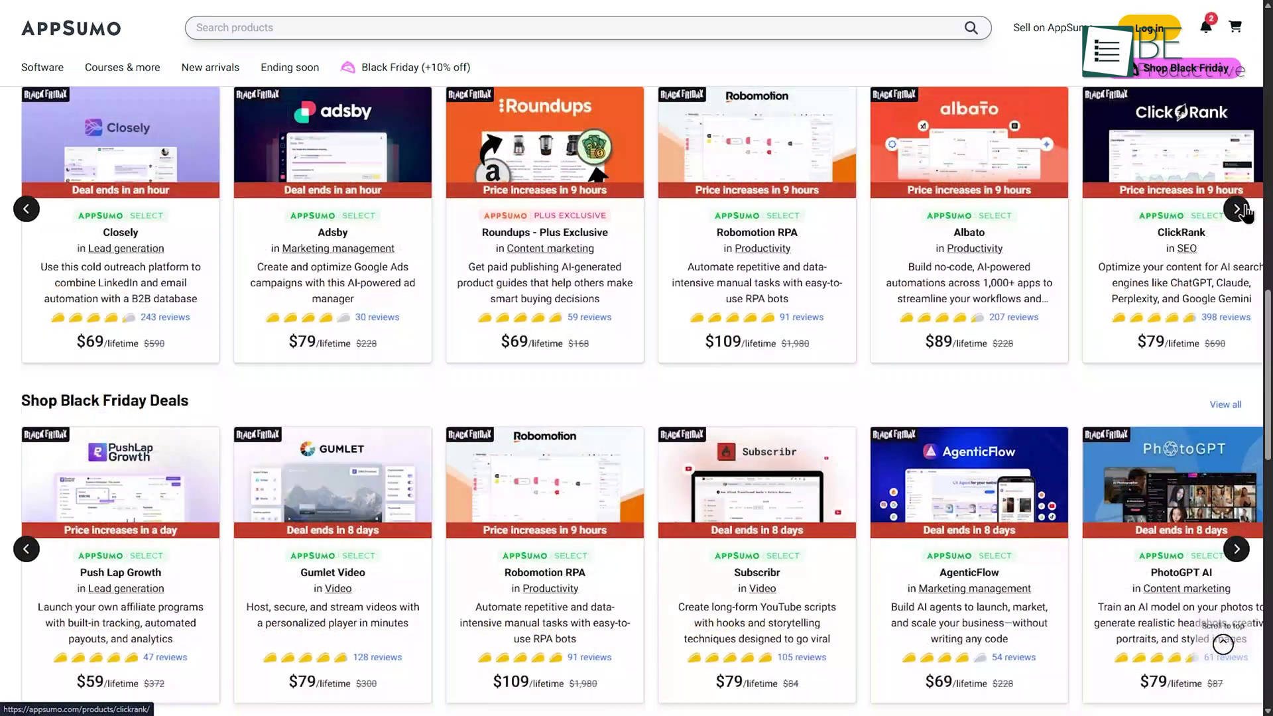
pyautogui.click(1236, 210)
pyautogui.click(1235, 210)
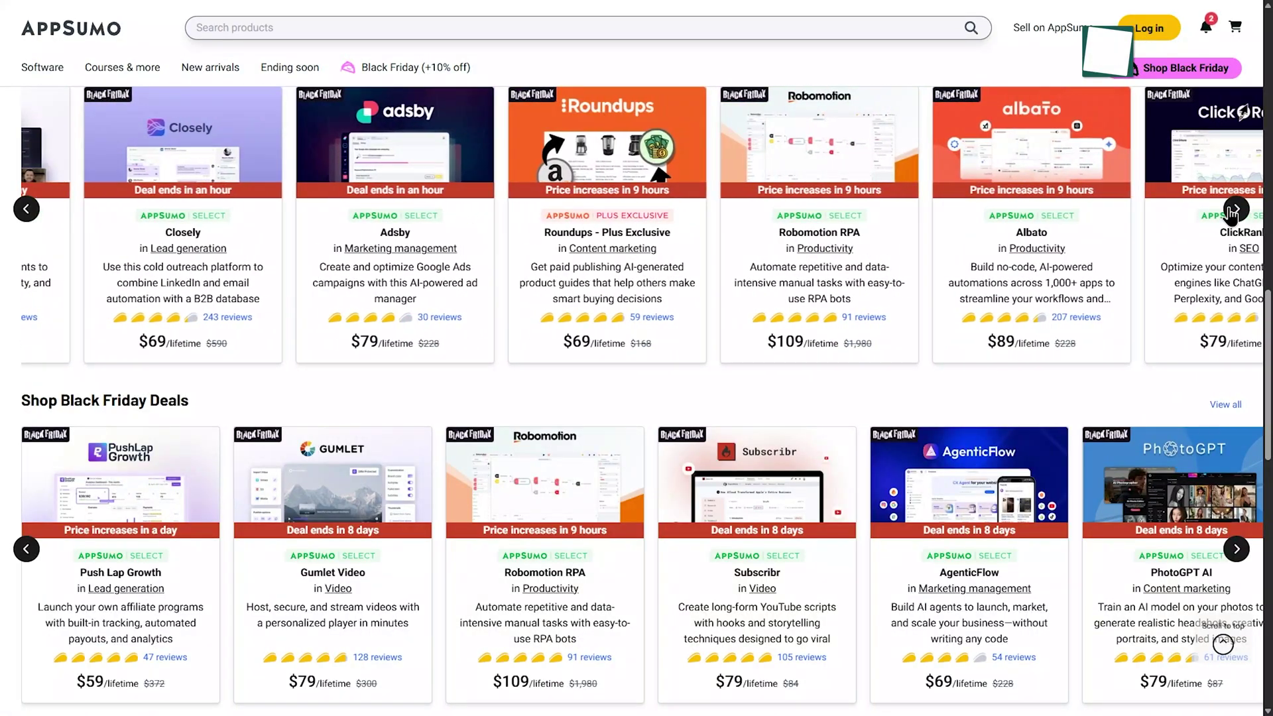